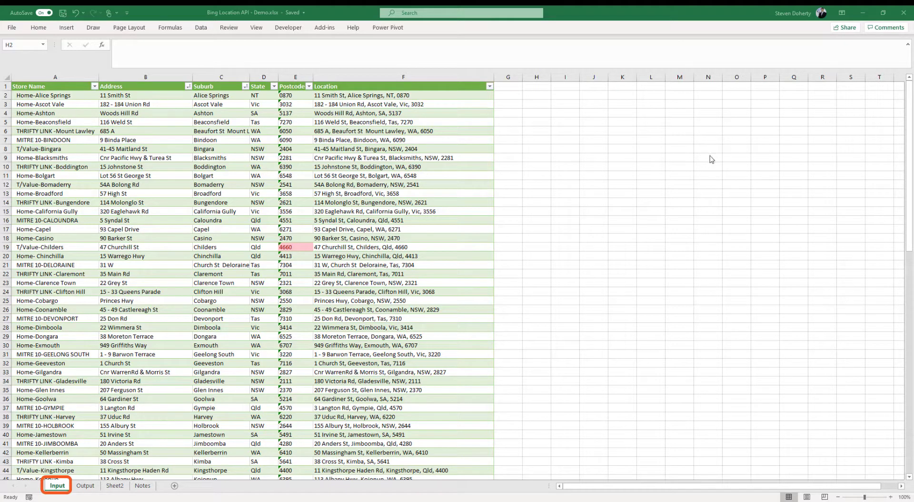
Look over the Output sheet, then move to Sheet2 with its one-row store table
left_click(83, 486)
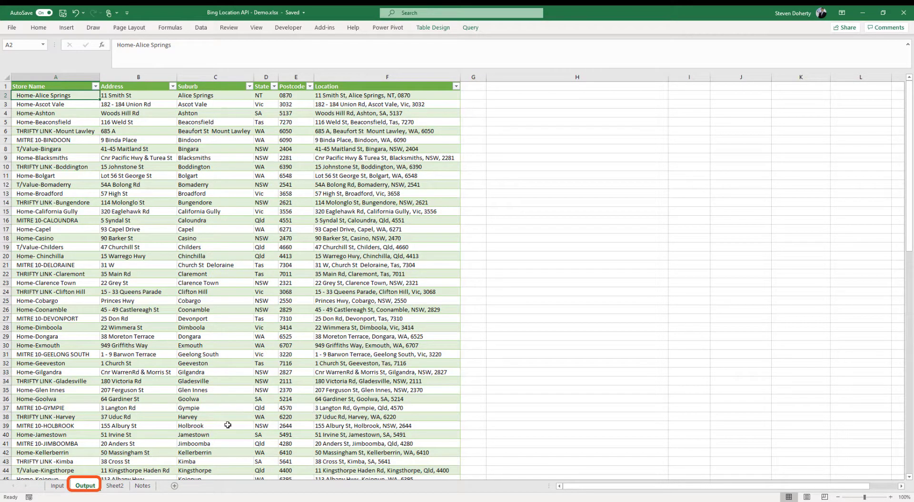
left_click(114, 487)
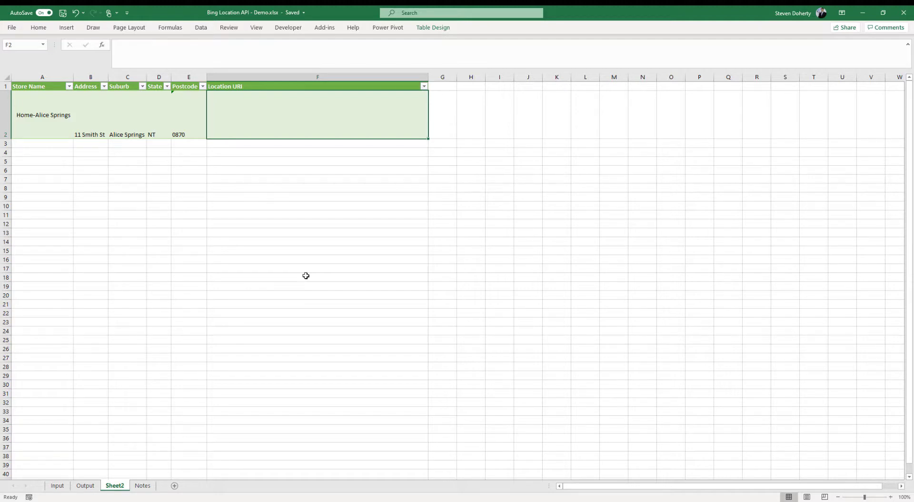
Copy the any-country Bing Locations URL template from the docs into Excel cell F2
key("super+Tab")
left_click(456, 152)
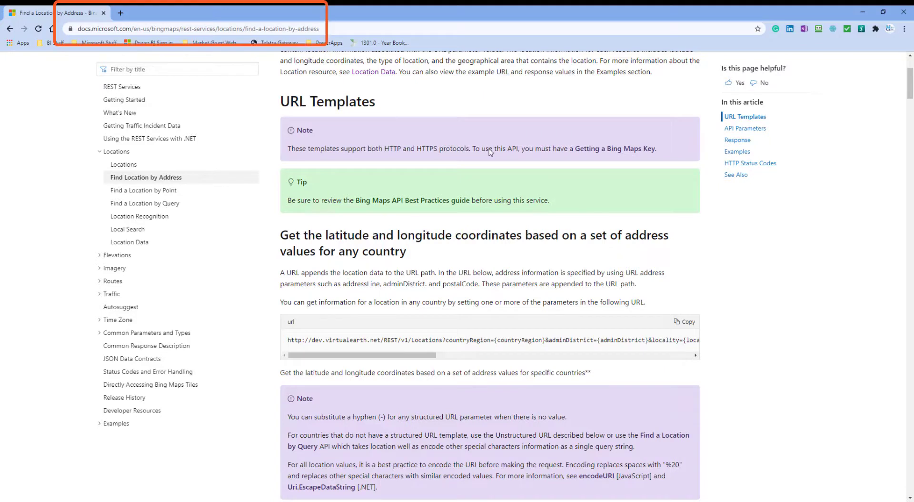
scroll(744, 317, "down", 1)
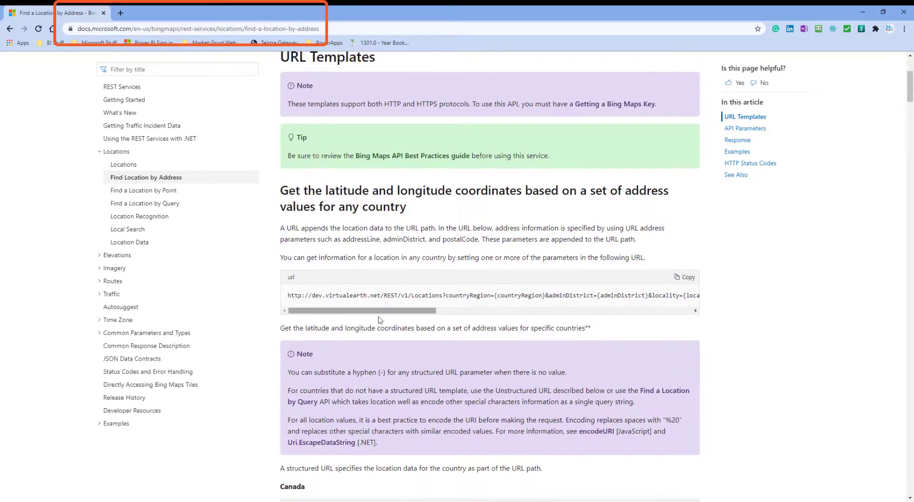
left_click(687, 281)
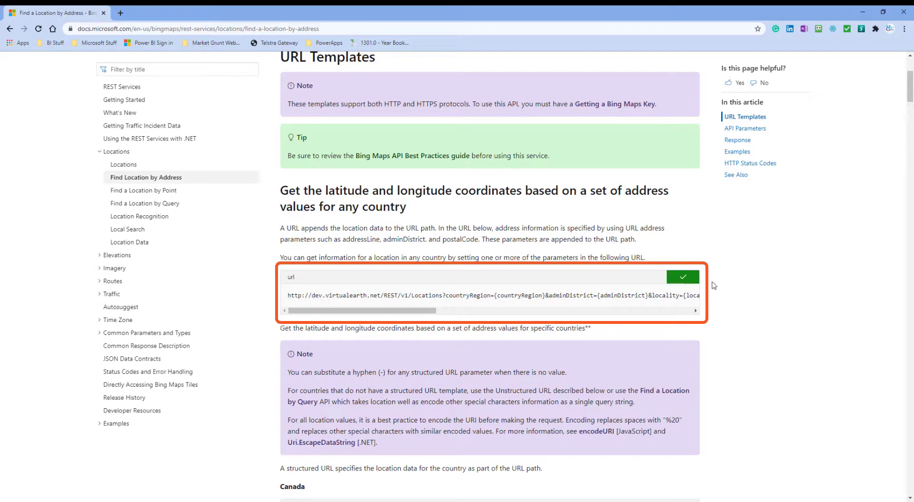
key("super+Tab")
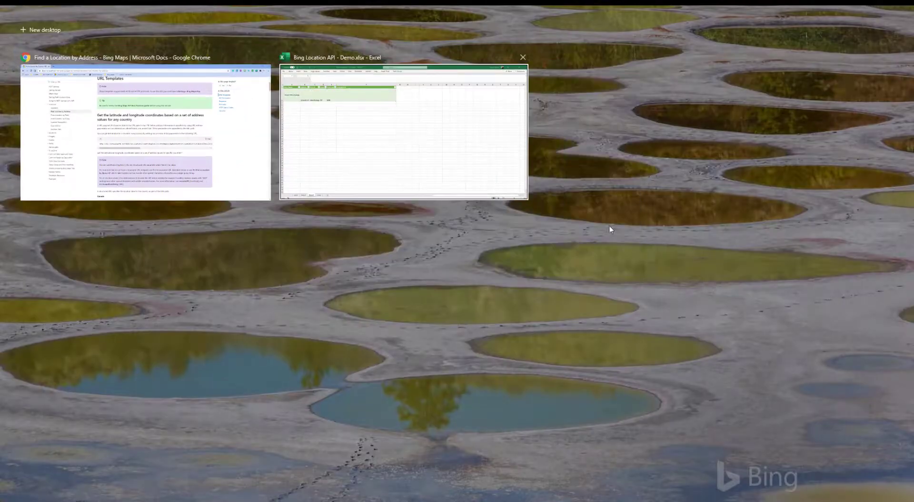
left_click(349, 118)
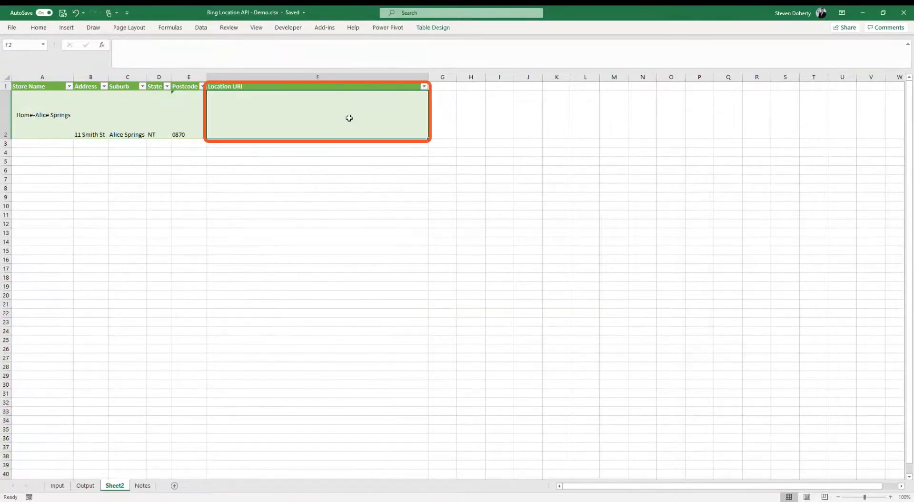
key("ctrl+v")
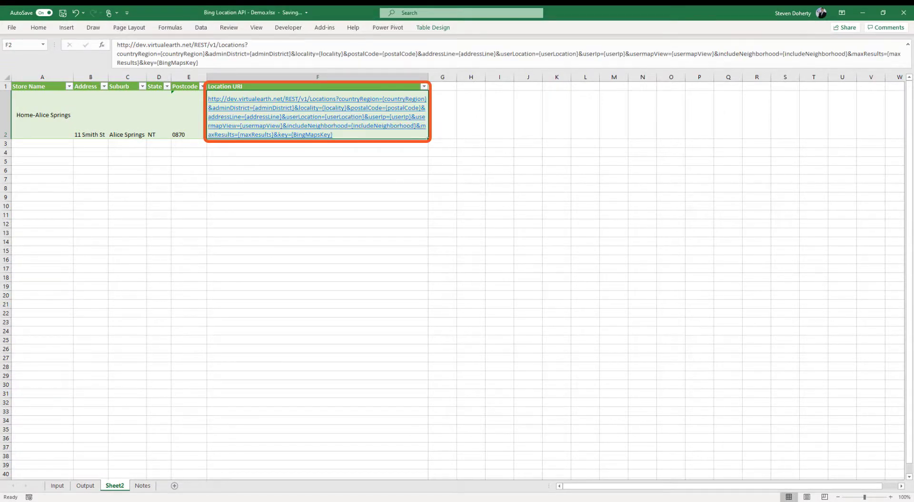
key("super+Tab")
Scroll through the country-specific URL templates from Canada to the United States, then return to Excel
left_click(510, 144)
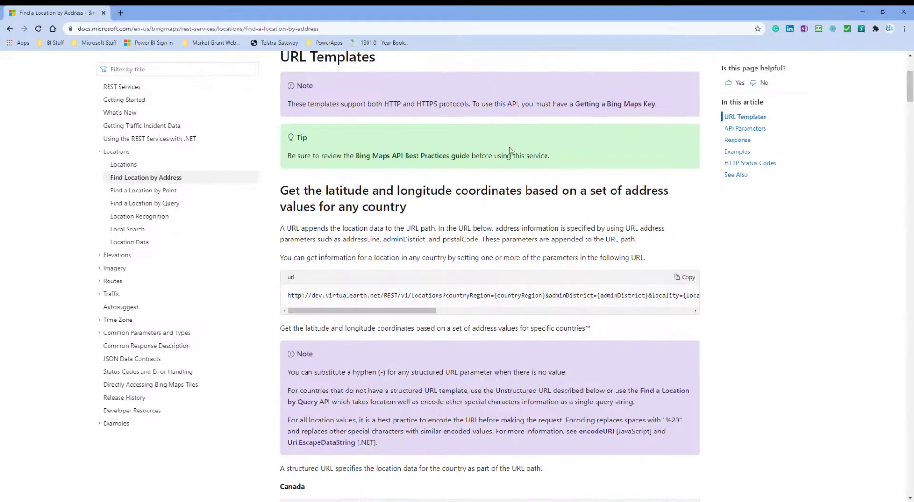
scroll(546, 295, "down", 7)
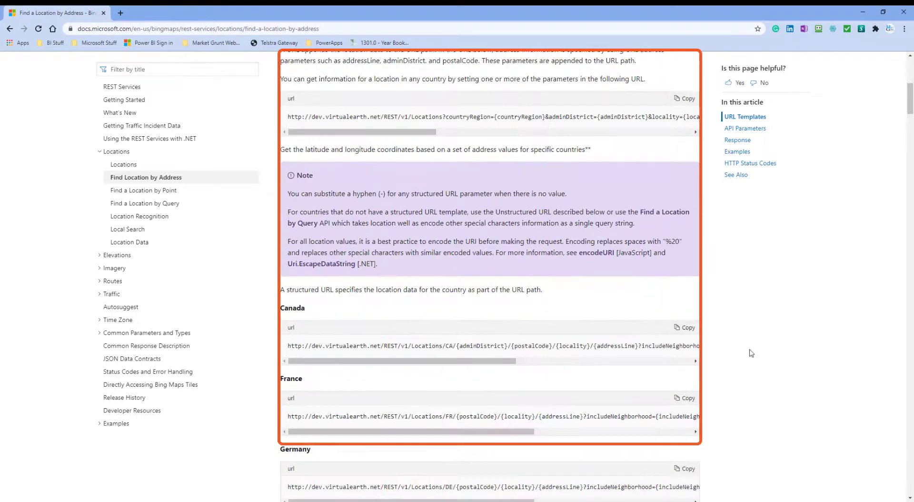
scroll(752, 352, "down", 3)
scroll(752, 353, "up", 1)
scroll(752, 353, "up", 2)
scroll(353, 385, "down", 1)
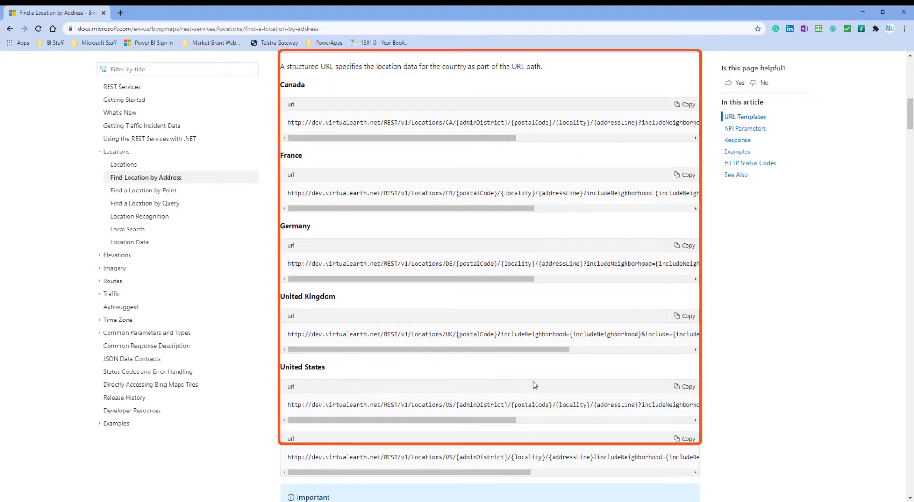
scroll(722, 383, "down", 1)
scroll(724, 381, "up", 6)
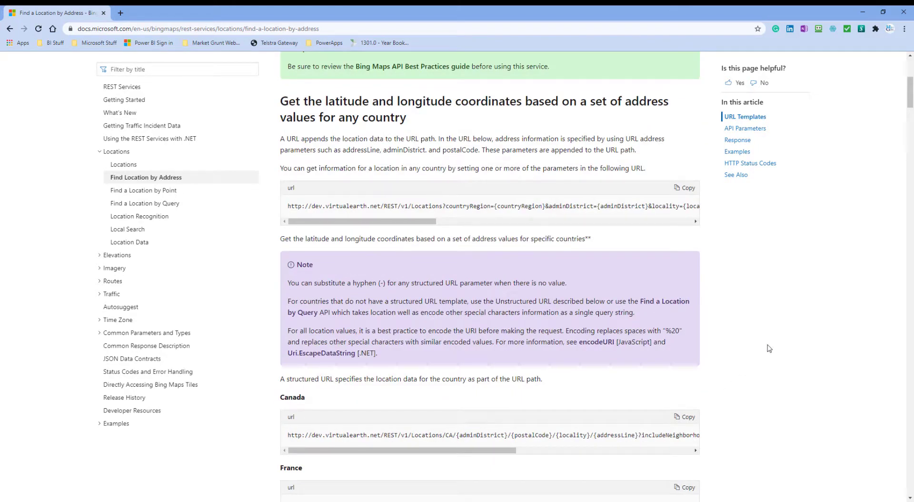
scroll(769, 348, "down", 1)
scroll(769, 346, "down", 4)
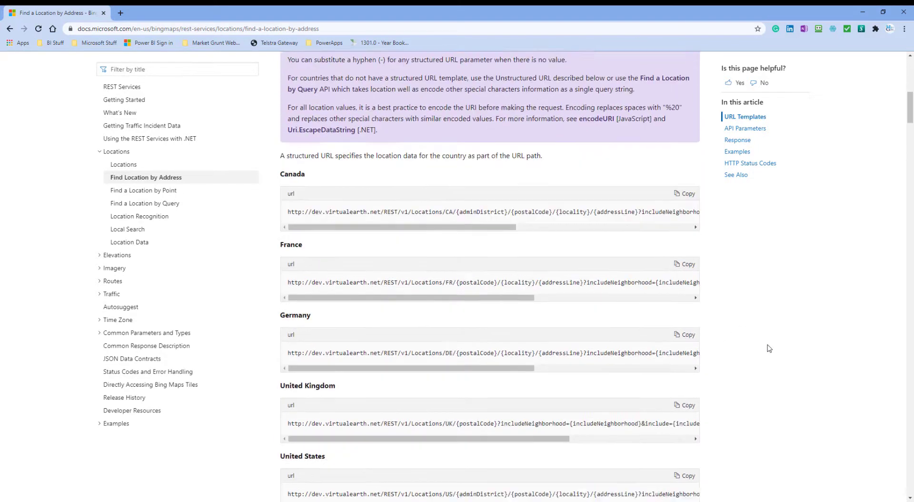
scroll(749, 312, "down", 5)
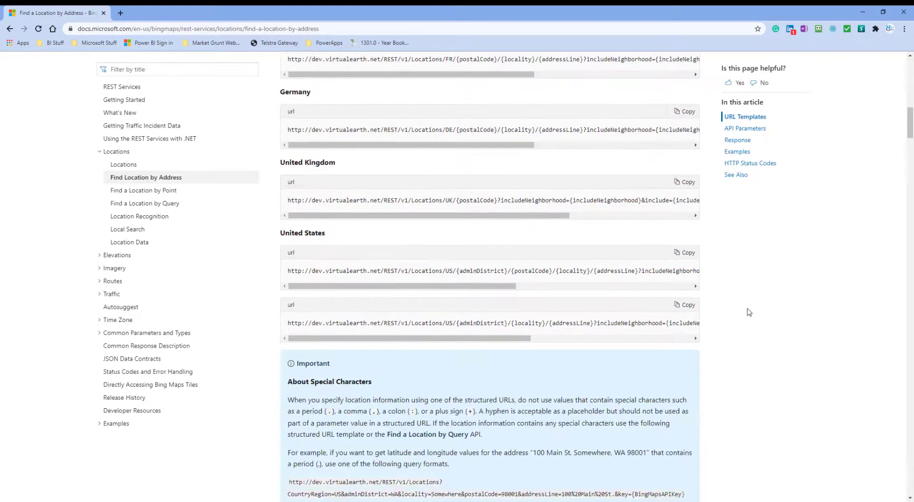
scroll(750, 312, "up", 10)
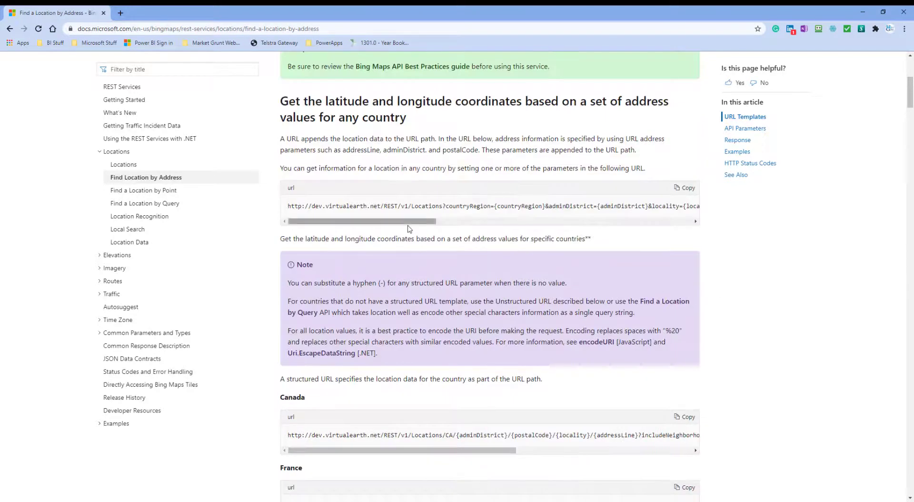
key("super+Tab")
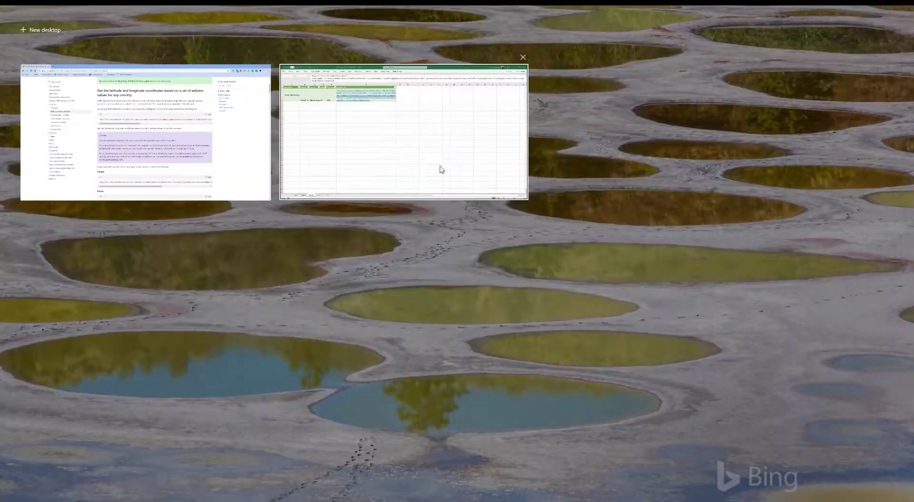
Select the {countryRegion} placeholder in F2's URL, then revisit the Bing Maps docs
left_click(434, 157)
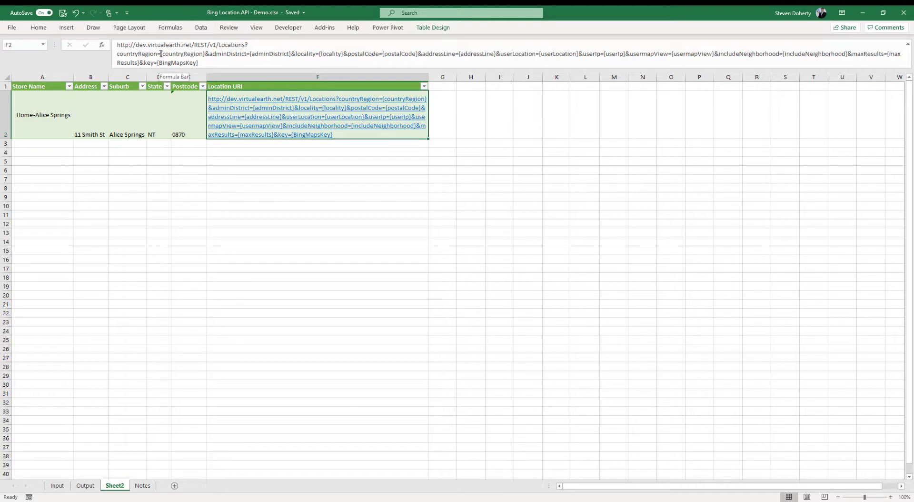
left_click_drag(161, 54, 205, 54)
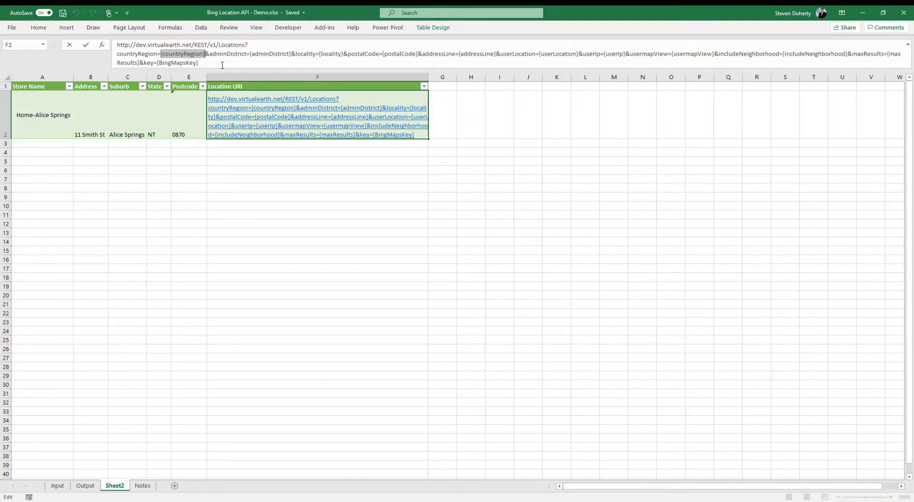
key("alt+Tab")
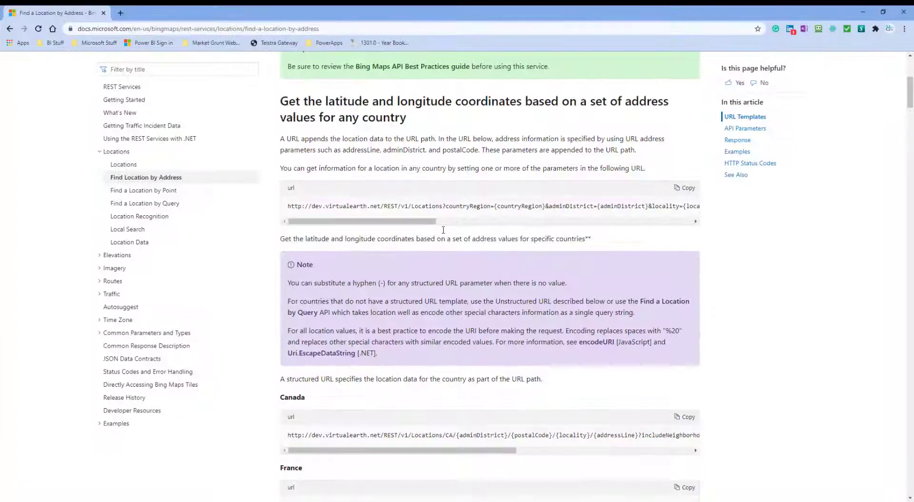
Check the API Parameters table for adminDistrict, locality, postalCode, addressLine and countryRegion
scroll(469, 309, "down", 10)
scroll(468, 308, "down", 10)
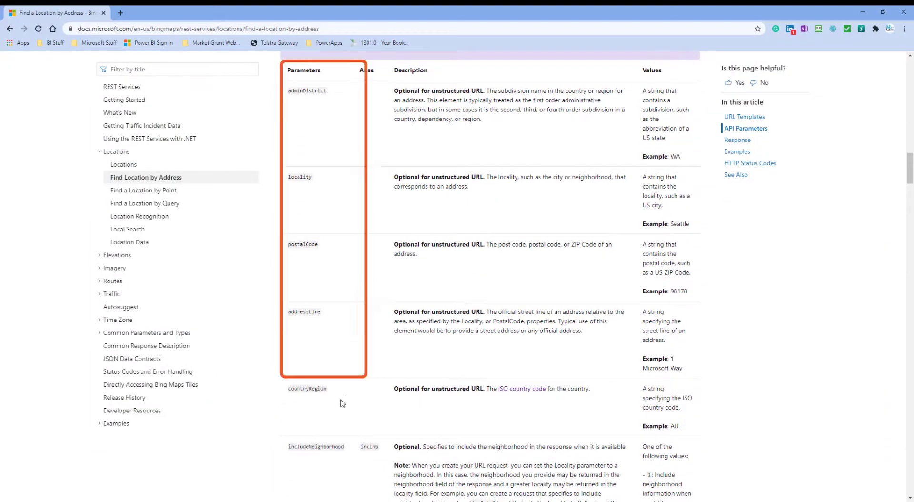
scroll(341, 403, "down", 3)
scroll(341, 404, "down", 3)
scroll(341, 403, "up", 10)
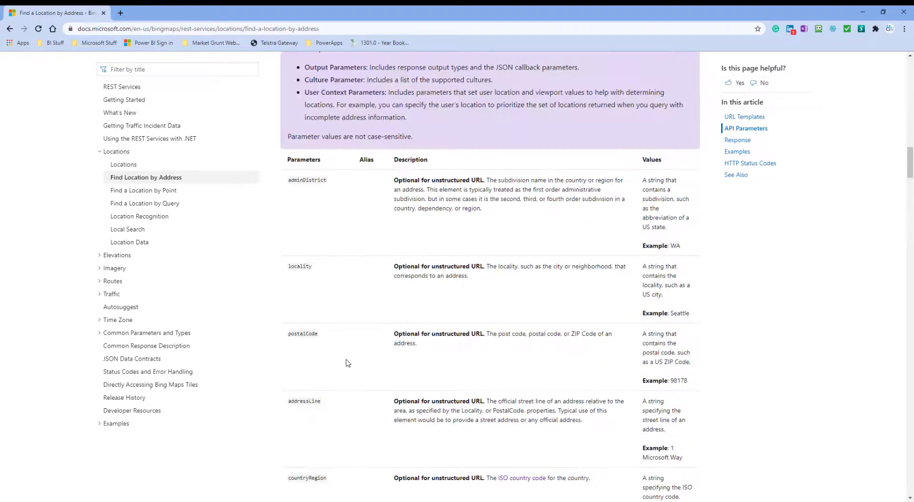
key("super+Tab")
Replace the country, state and locality placeholders in F2 with AU, NT and Alice Springs
left_click(440, 143)
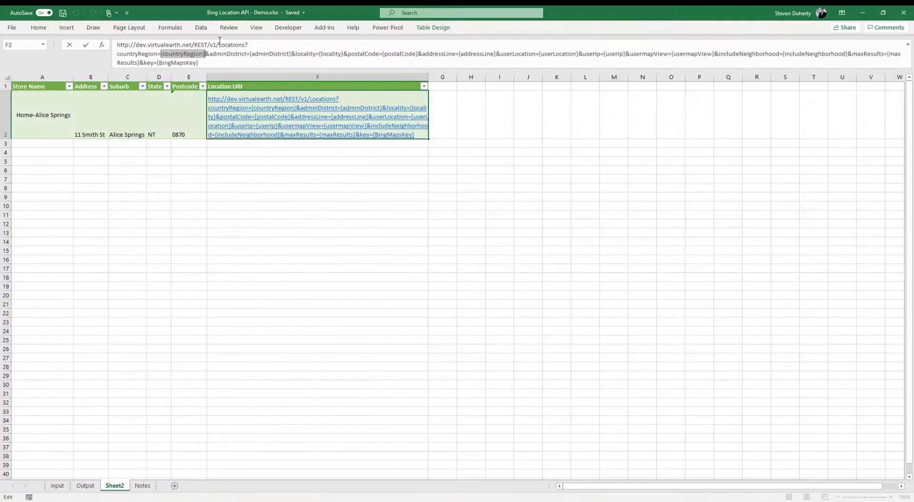
type("\"AU\"")
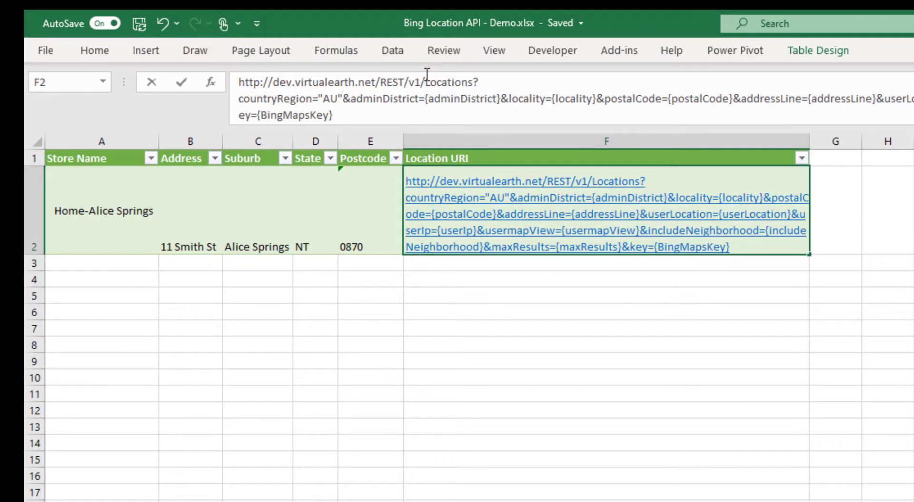
left_click_drag(425, 98, 503, 98)
type("\"NT")
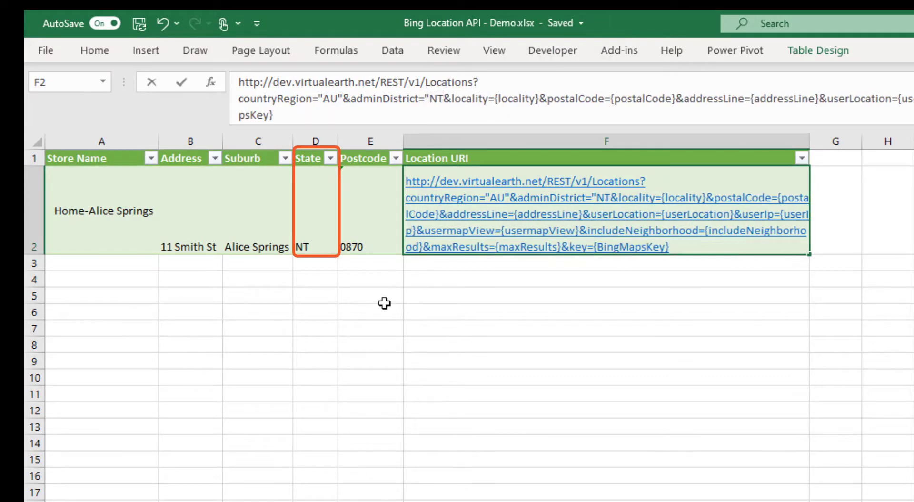
type("\"")
left_click_drag(498, 99, 544, 98)
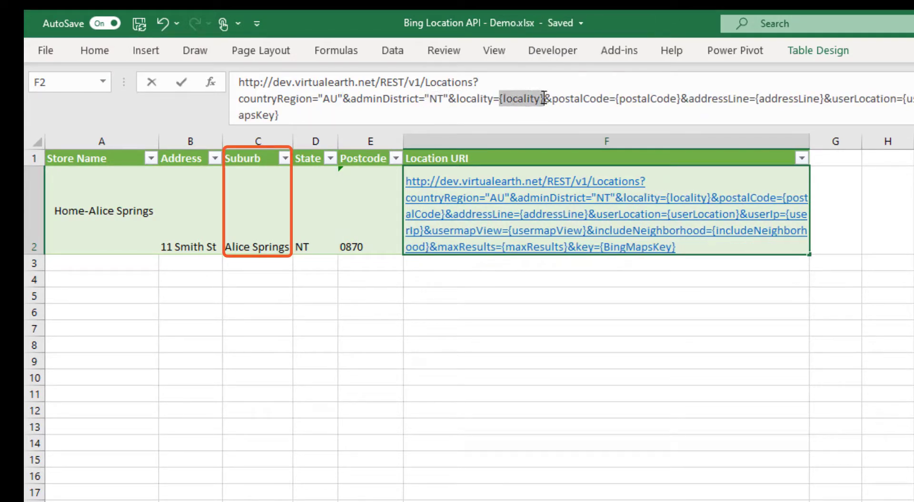
type("\"Alice Springs")
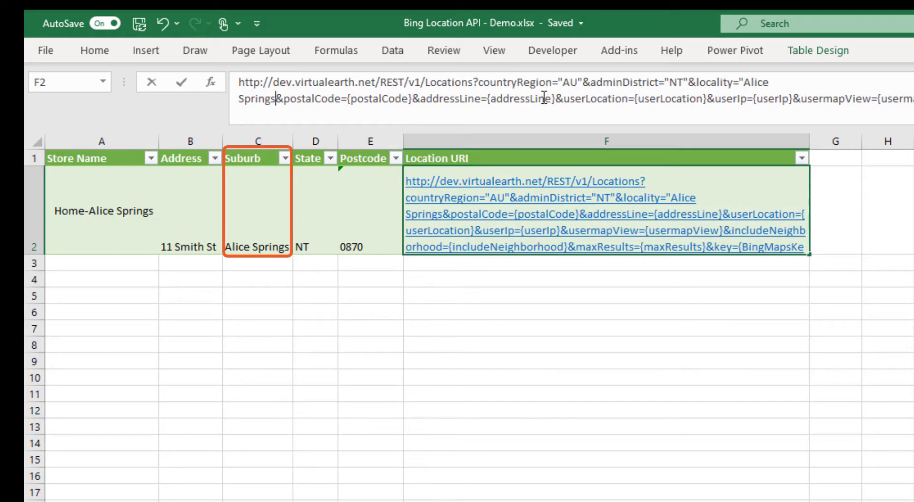
type("\"")
left_click_drag(352, 98, 416, 98)
type("\"")
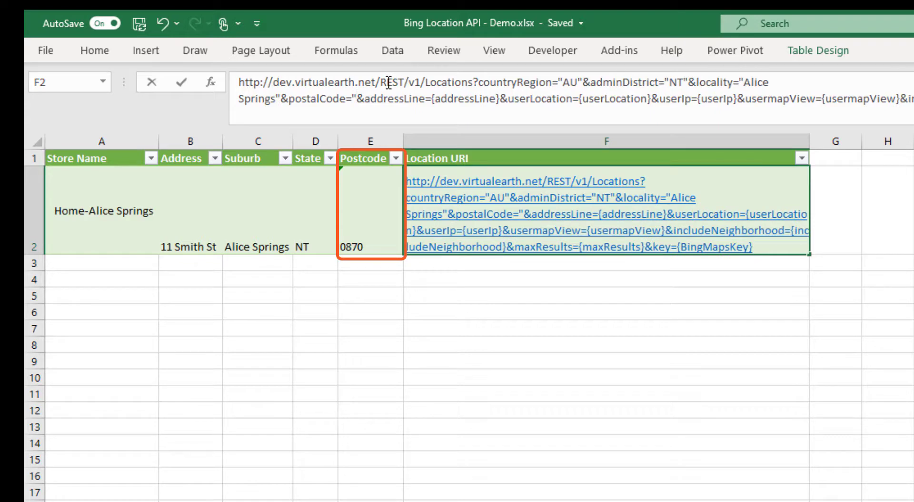
type("0870\"")
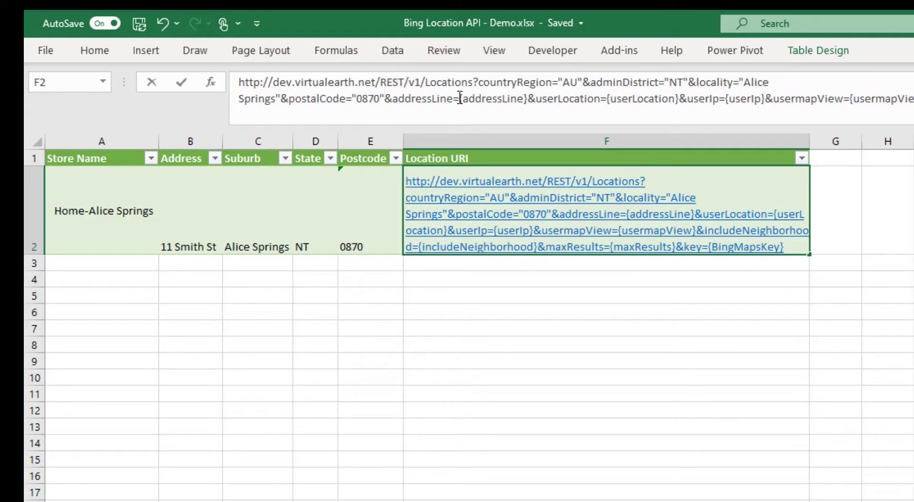
left_click_drag(460, 98, 527, 98)
type("\"")
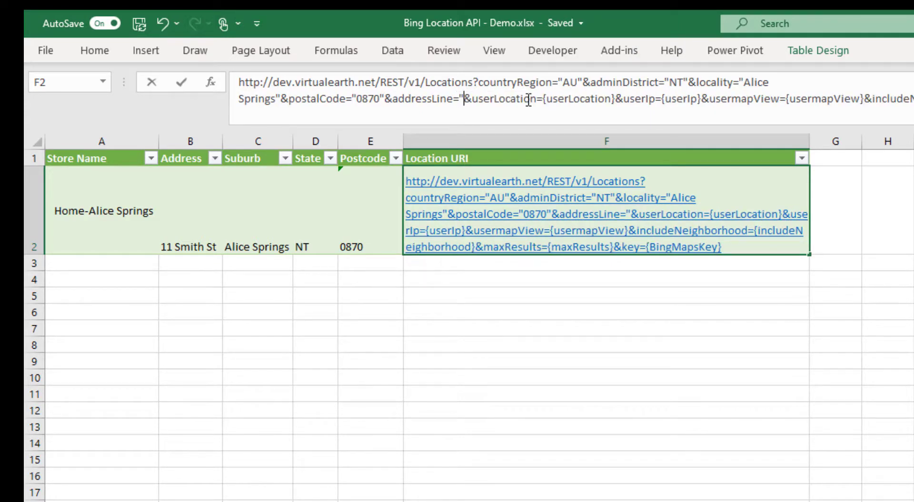
type("11 Smith ST\"")
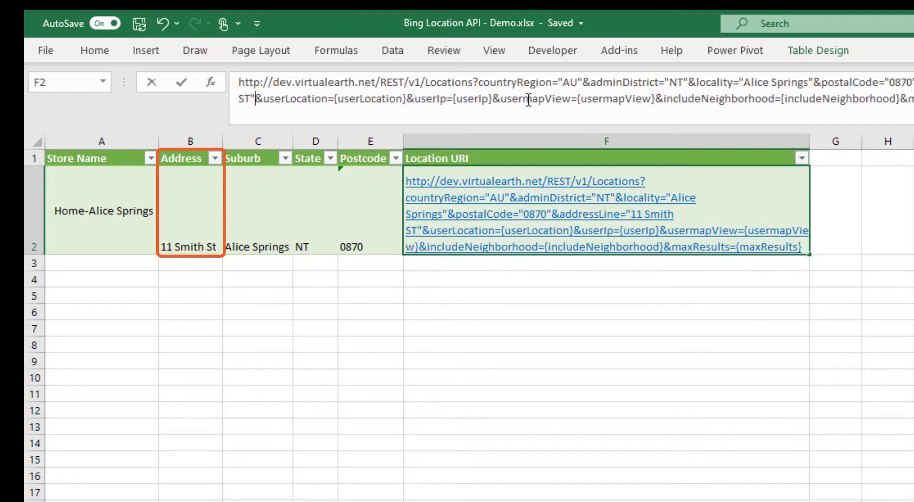
left_click(250, 99)
key("BackSpace")
Delete the userLocation, userIp, usermapView and includeNeighborhood parameters from F2's Location URI
type("t")
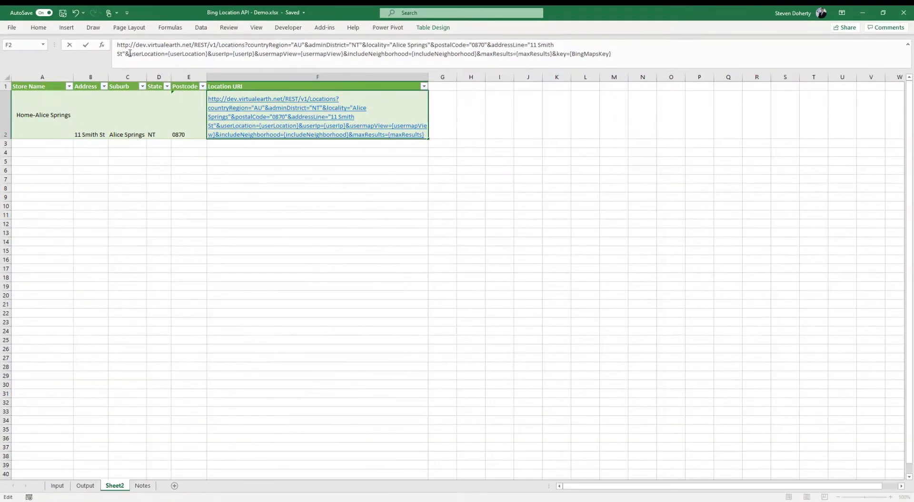
left_click_drag(139, 52, 478, 60)
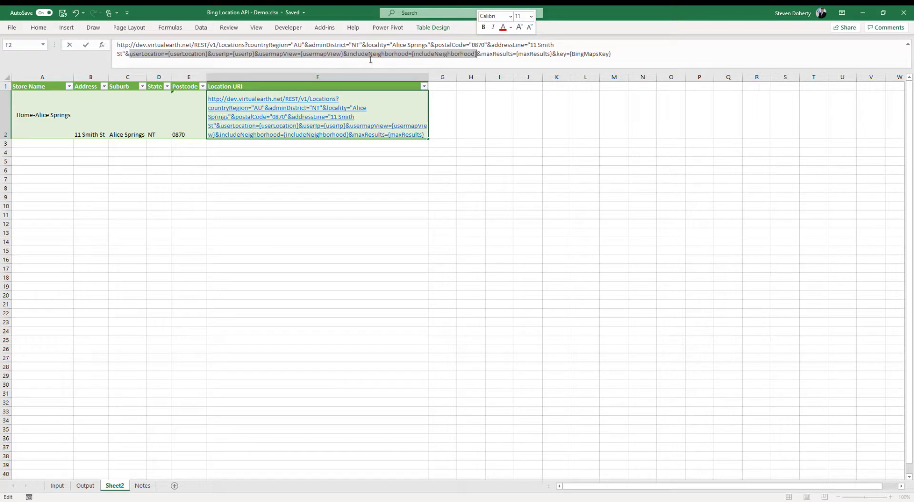
key("Delete")
key("Delete")
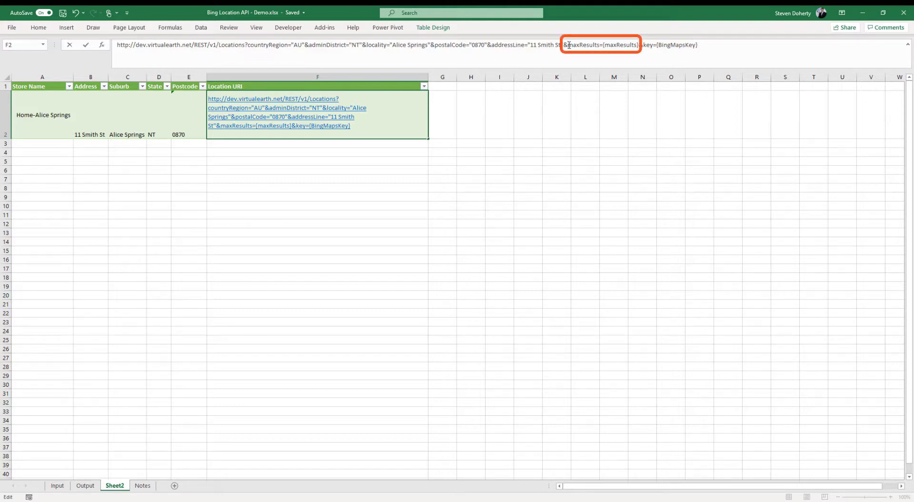
left_click_drag(569, 44, 639, 45)
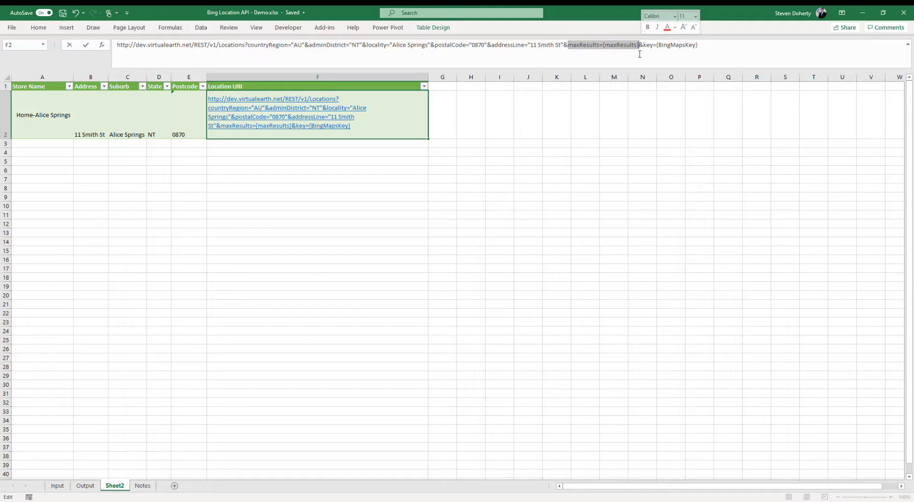
Swap maxResults for o=xml and paste the real Bing Maps key over {BingMapsKey}
key("Delete")
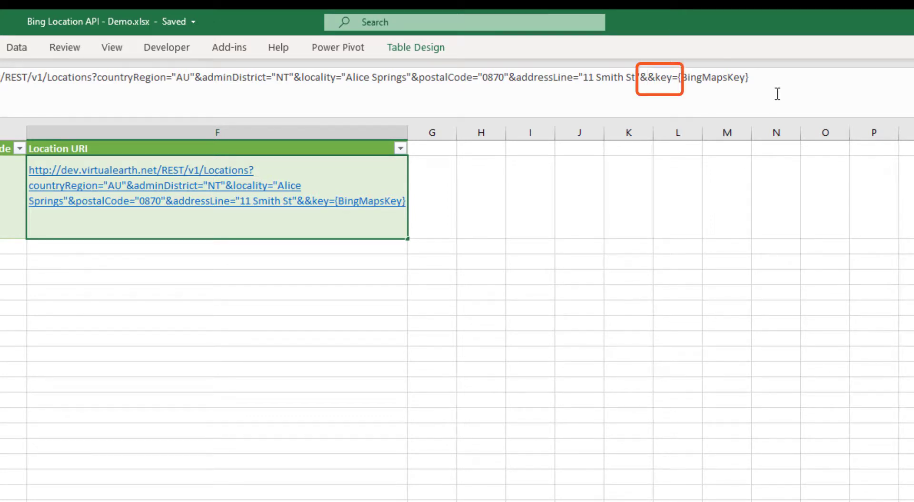
type("o=")
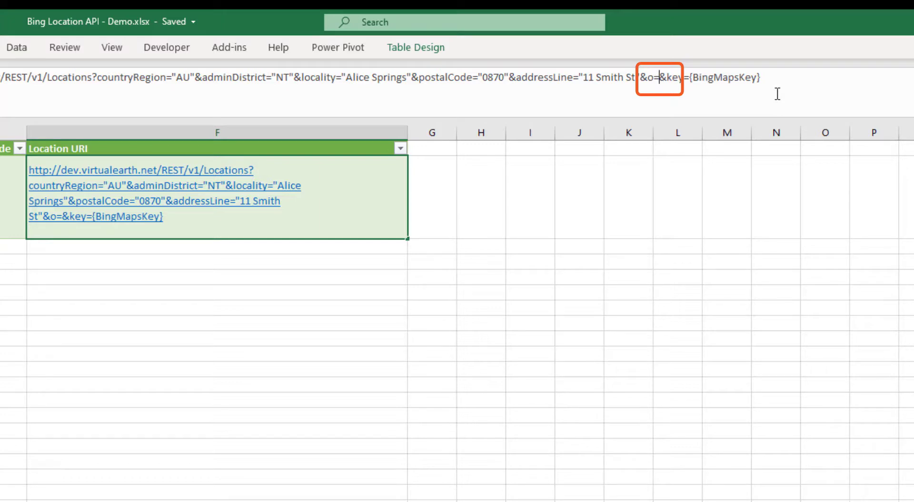
type("xml")
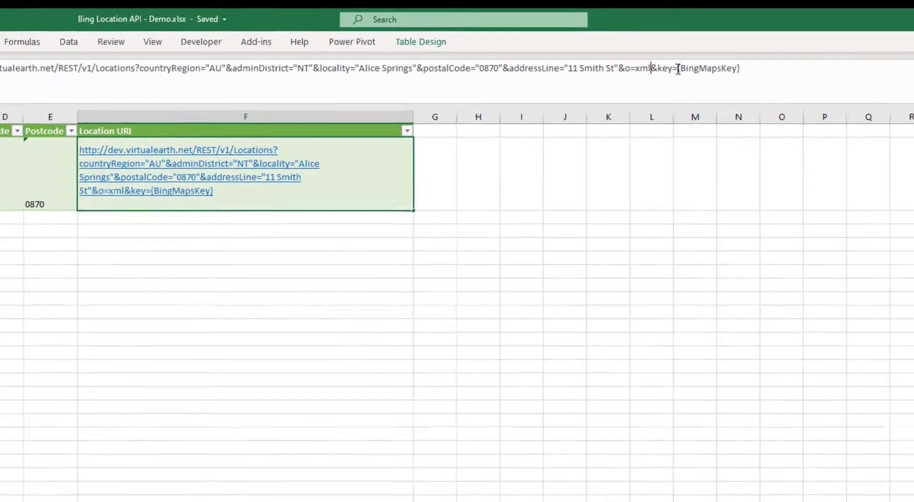
left_click_drag(707, 77, 795, 78)
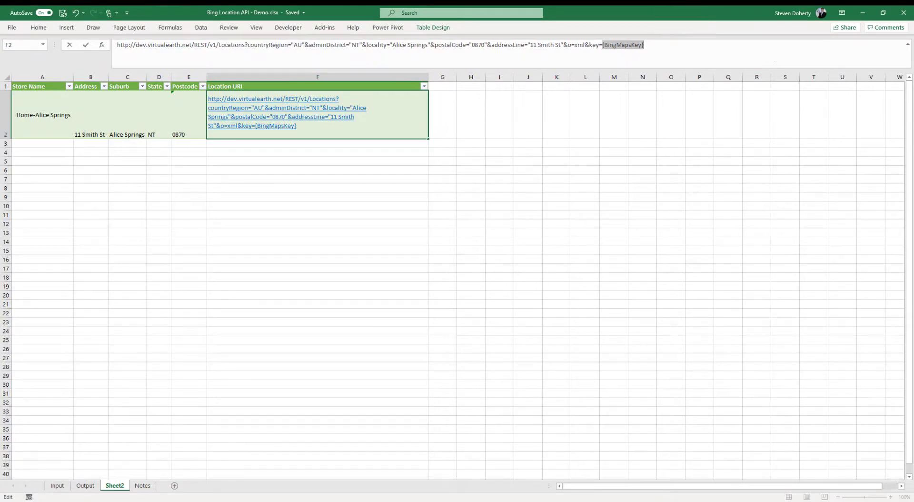
left_click(781, 57)
left_click_drag(604, 44, 665, 50)
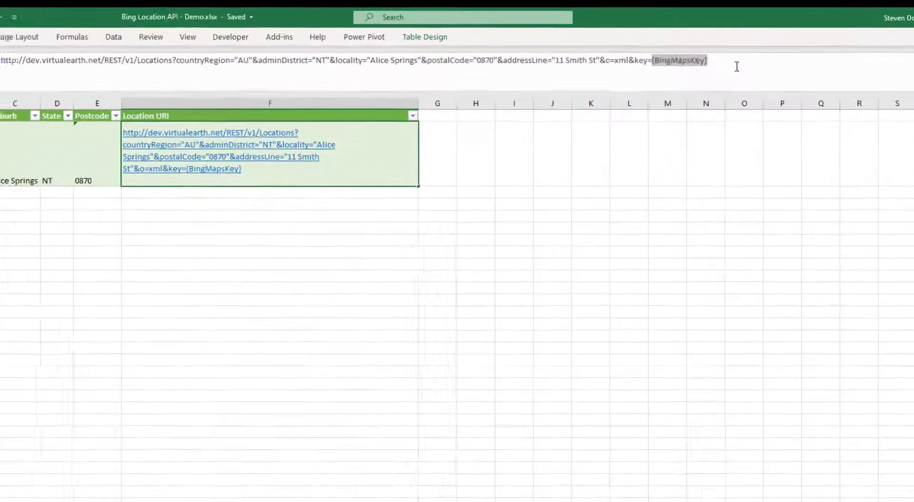
key("ctrl+v")
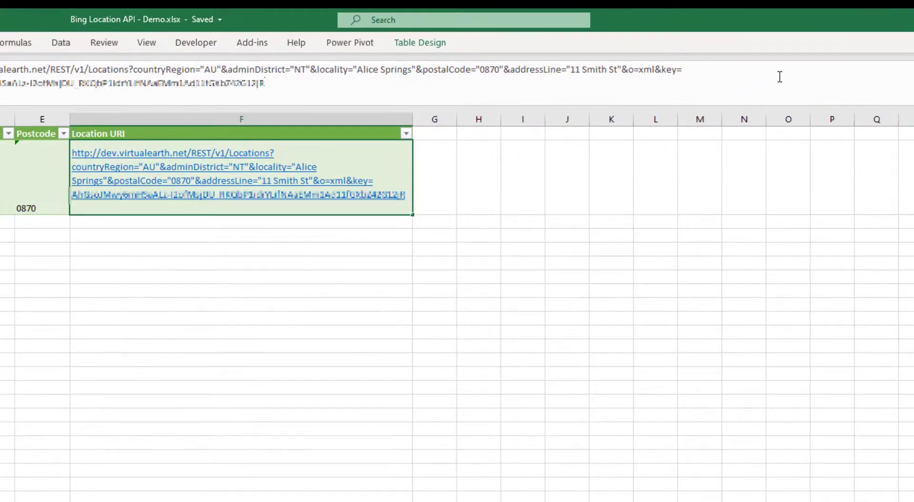
key("Return")
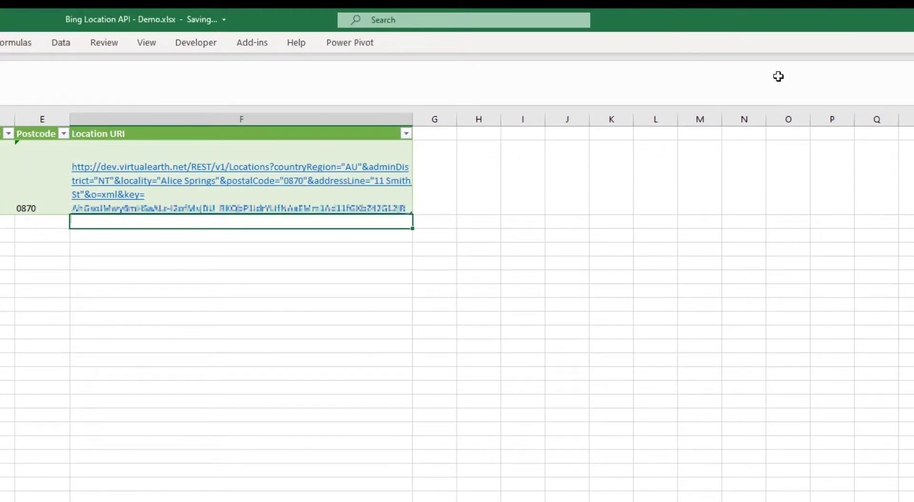
Open F2's URI in Chrome to see 11 Smith St geocoded at -23.693418, 133.875997
left_click(237, 186)
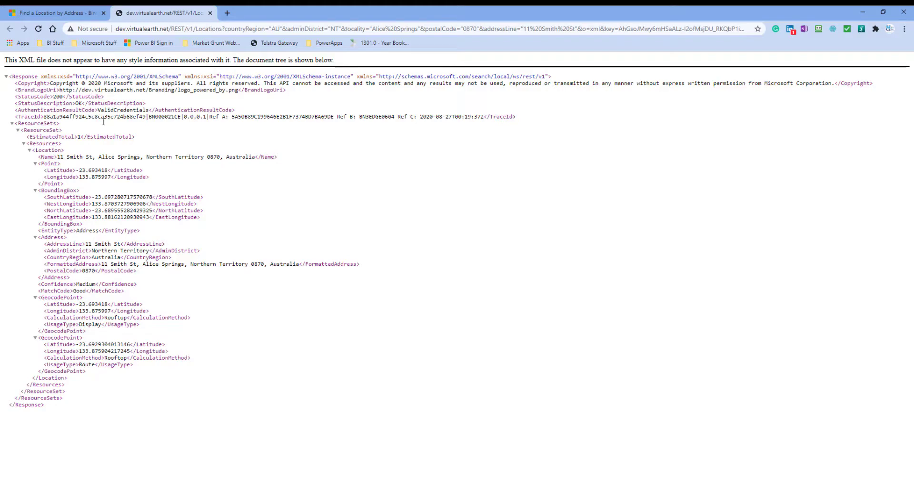
key("super+Tab")
Import F2's URI with Data > From Web and load it into Power Query as Query1
left_click(383, 122)
left_click_drag(343, 54, 116, 45)
key("ctrl+c")
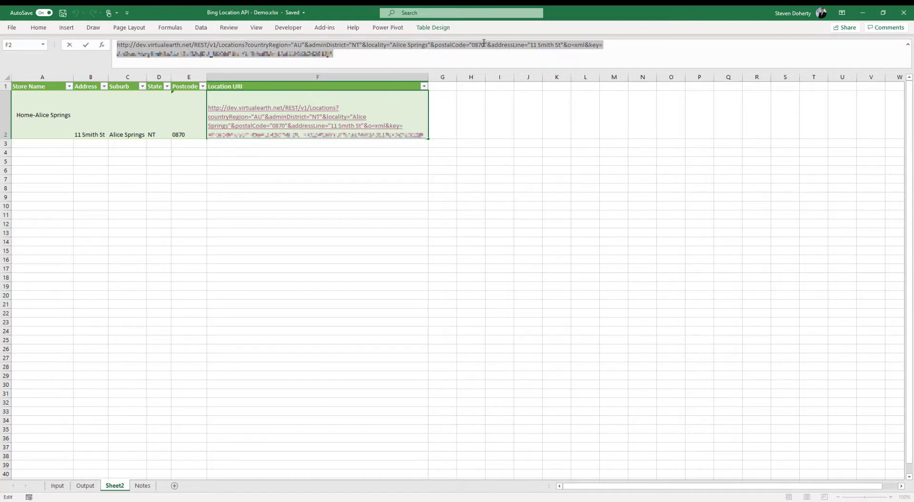
left_click(250, 151)
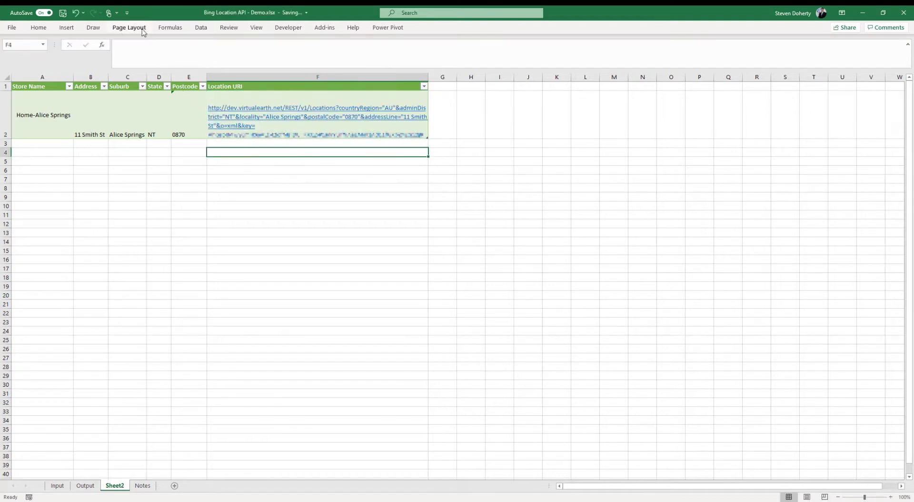
left_click(201, 29)
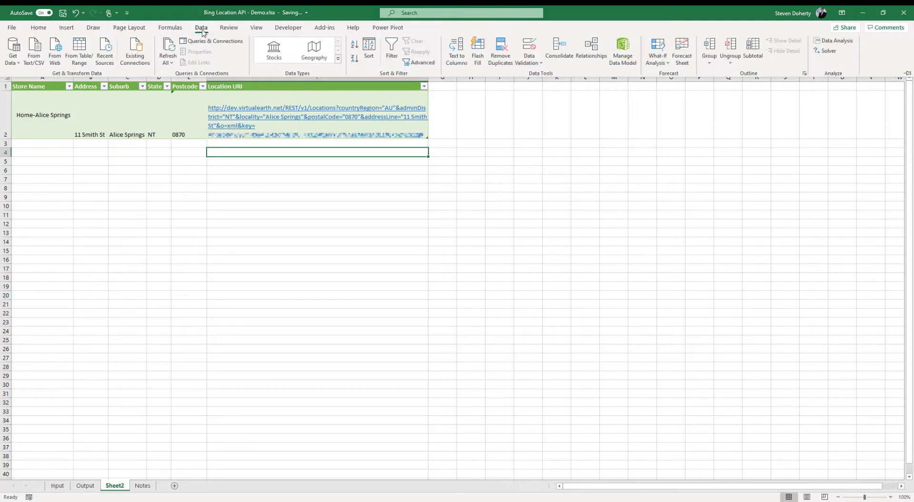
left_click(276, 225)
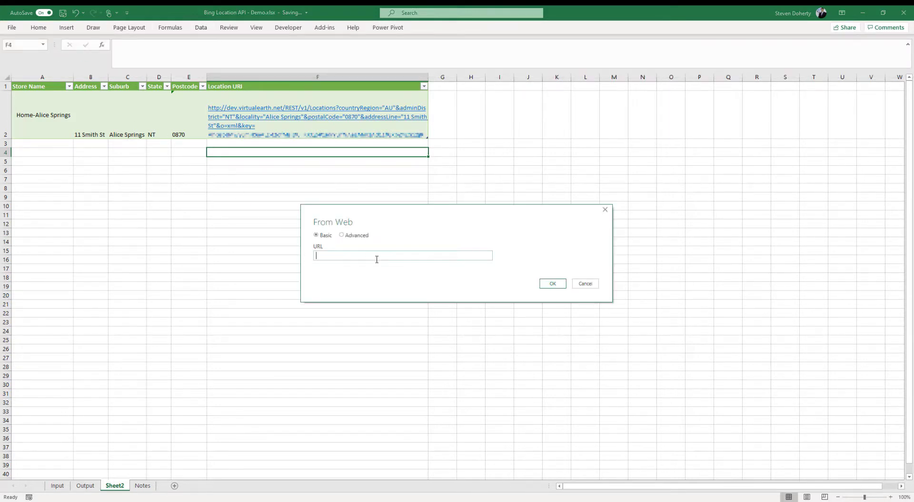
key("ctrl+v")
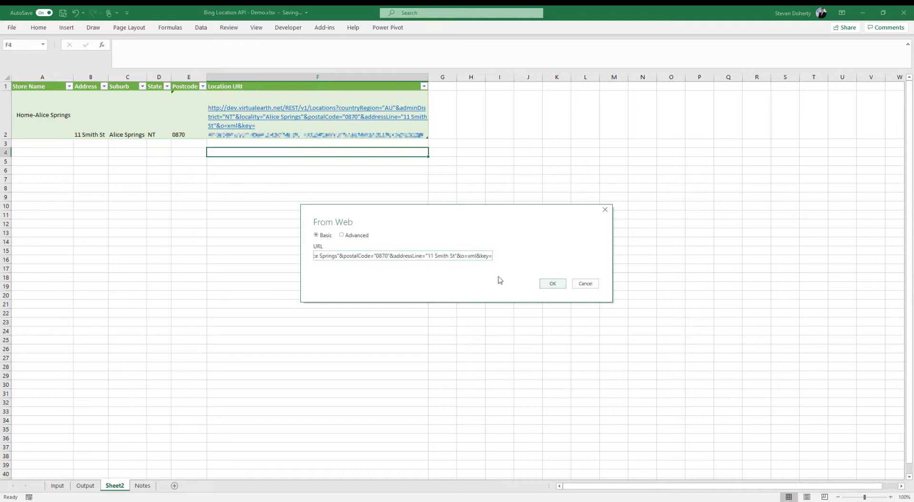
left_click(551, 285)
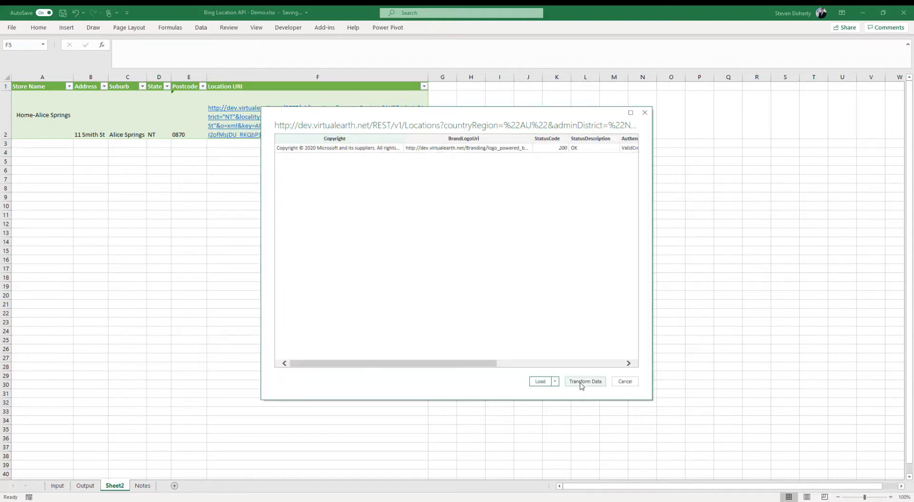
left_click(584, 383)
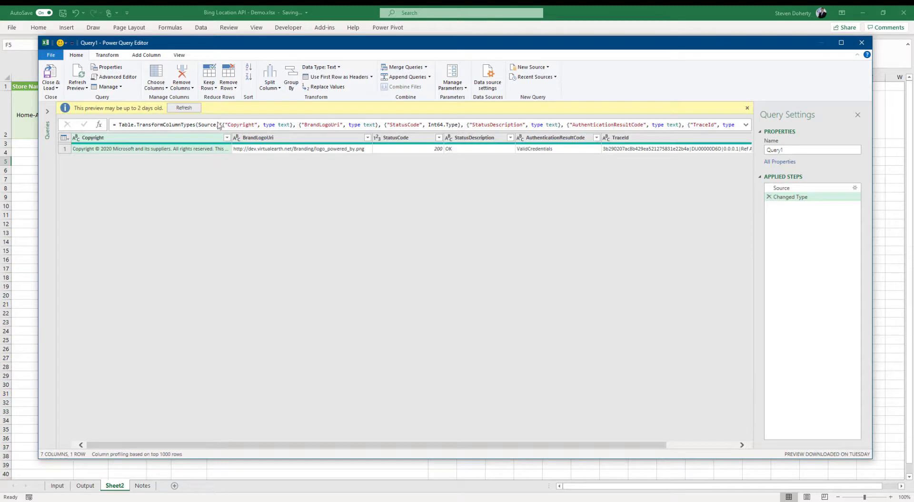
Refresh the outdated Query1 preview, then remove every column except ResourceSets
left_click(195, 108)
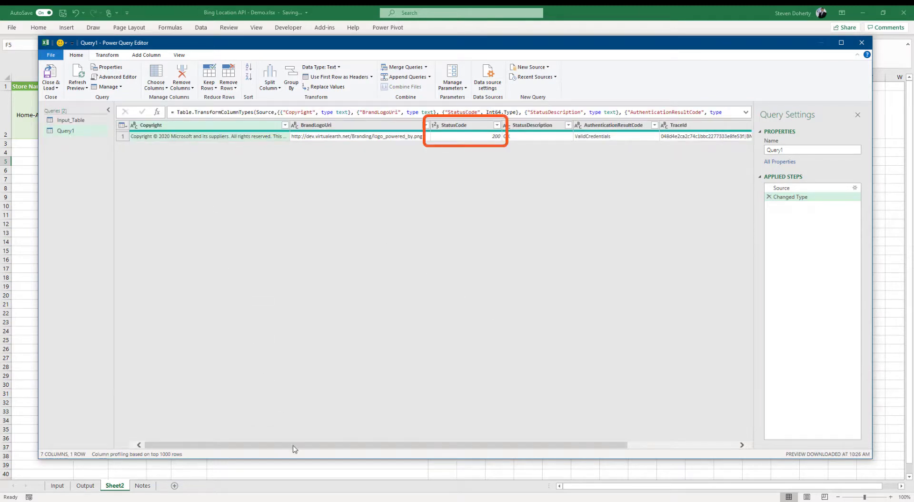
left_click_drag(294, 448, 519, 455)
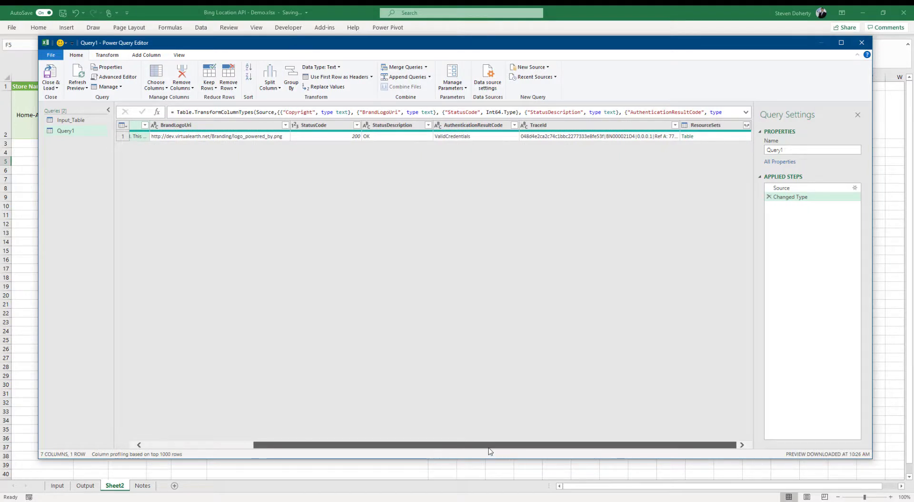
left_click(719, 127)
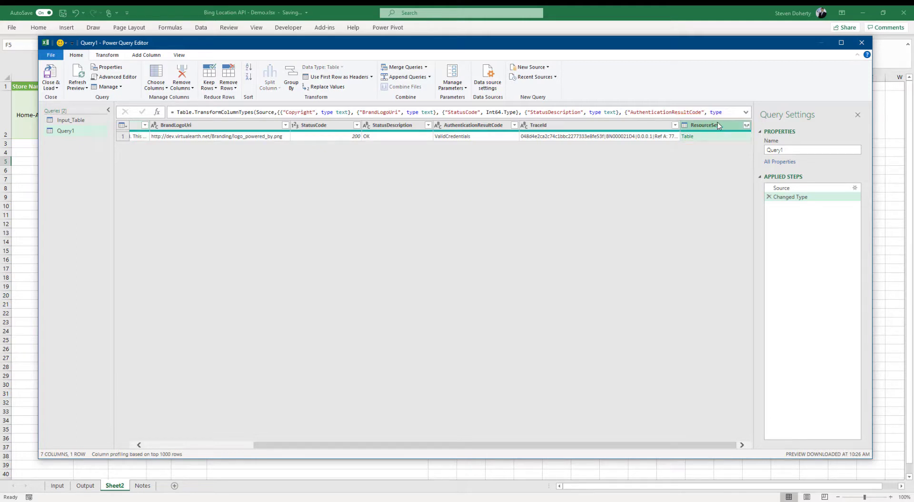
right_click(719, 125)
left_click(752, 154)
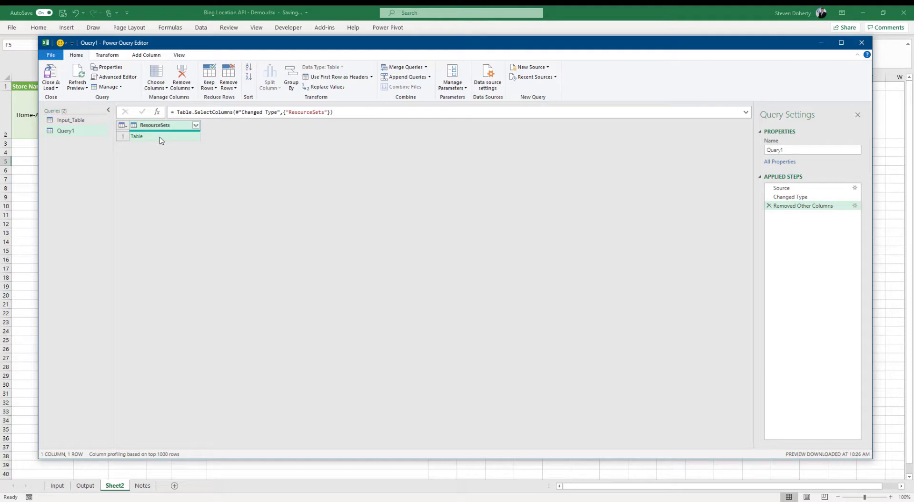
Expand ResourceSets, ResourceSet (without EstimatedTotal) and Resources, unprefixed, down to the Location column
left_click(195, 127)
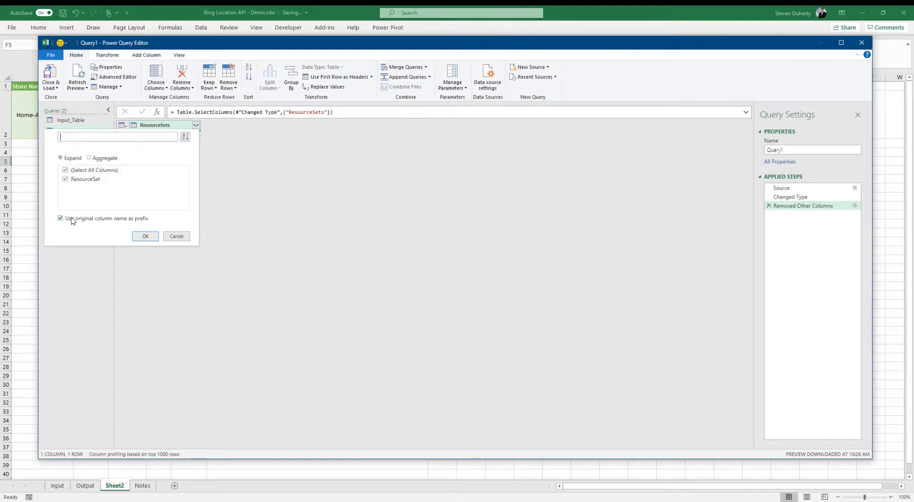
left_click(72, 219)
left_click(145, 236)
left_click(196, 125)
left_click(67, 185)
left_click(145, 236)
left_click(196, 125)
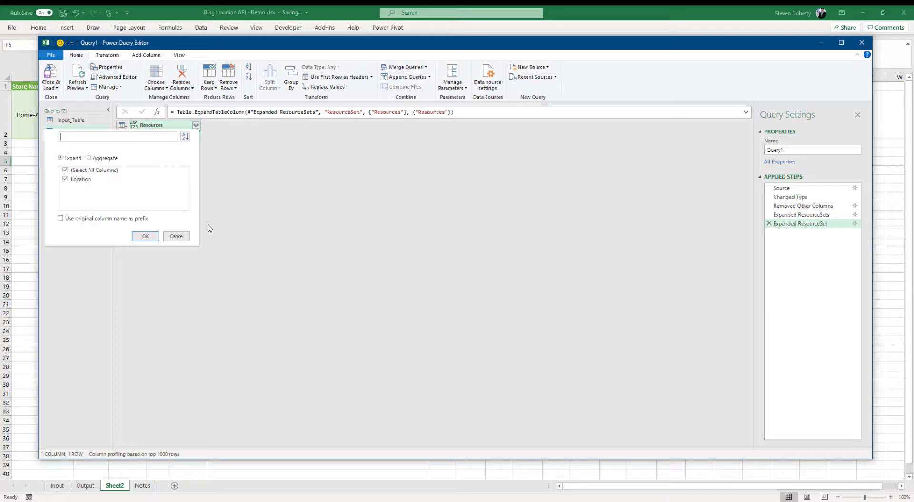
left_click(146, 237)
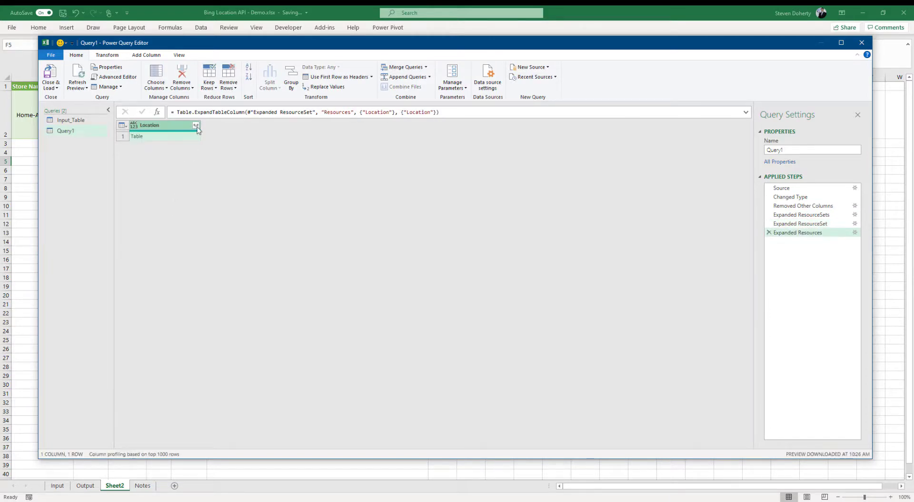
Choose only Address, Confidence and GeocodePoint for the Location expansion
left_click(196, 125)
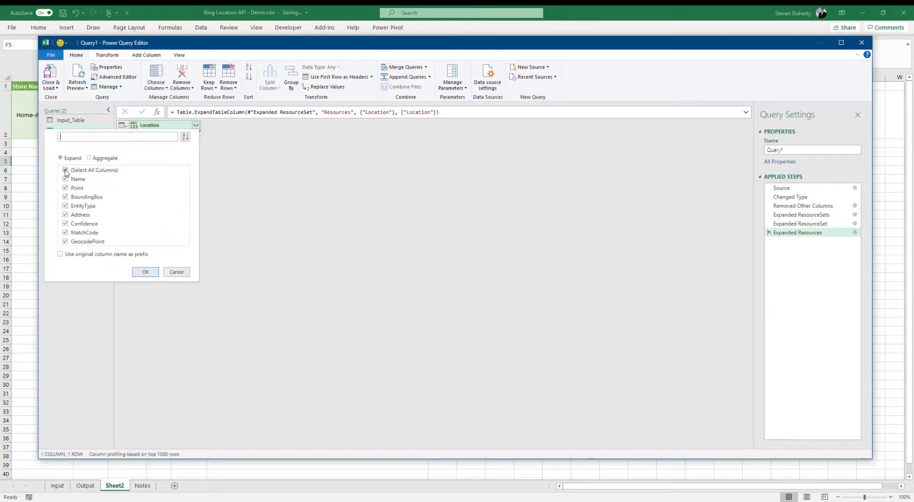
left_click(66, 170)
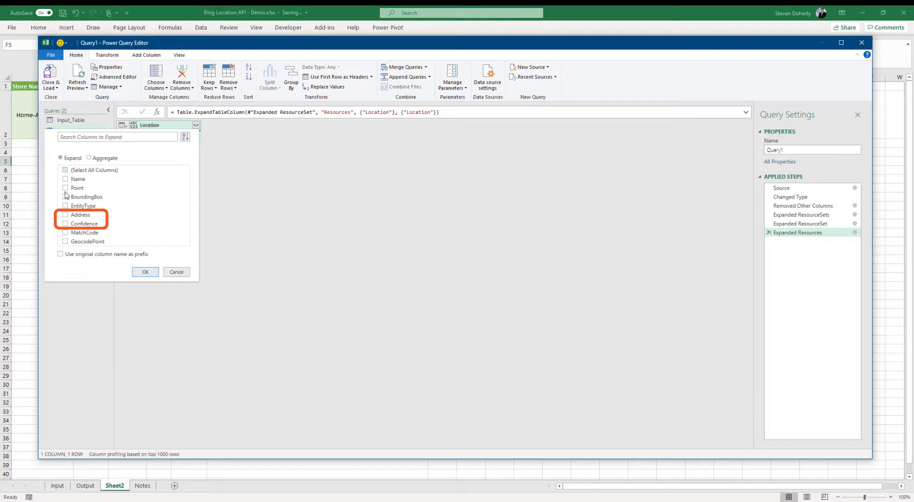
left_click(66, 215)
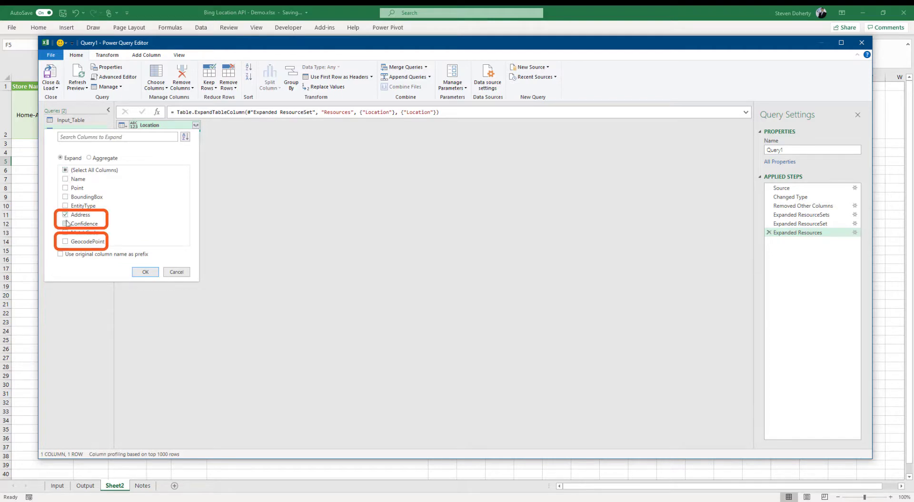
left_click(66, 223)
left_click(66, 242)
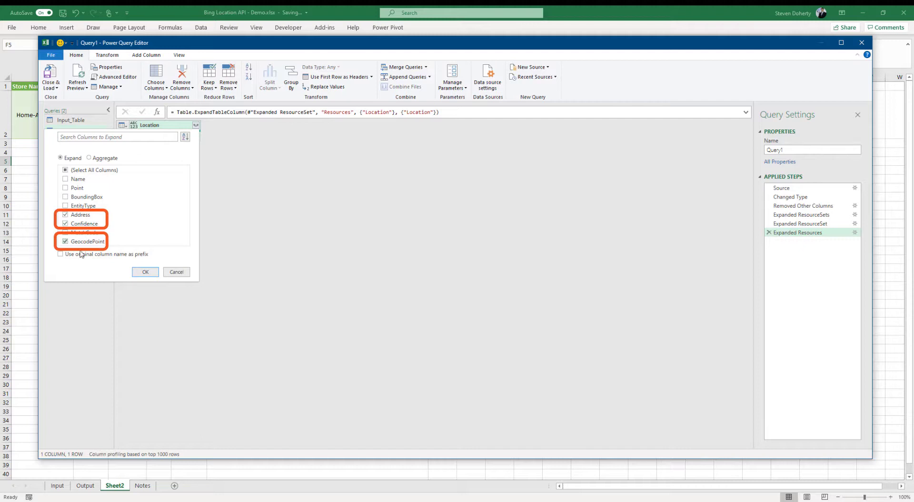
Expand Location into Address, Confidence and GeocodePoint, and Address into just FormattedAddress
left_click(145, 272)
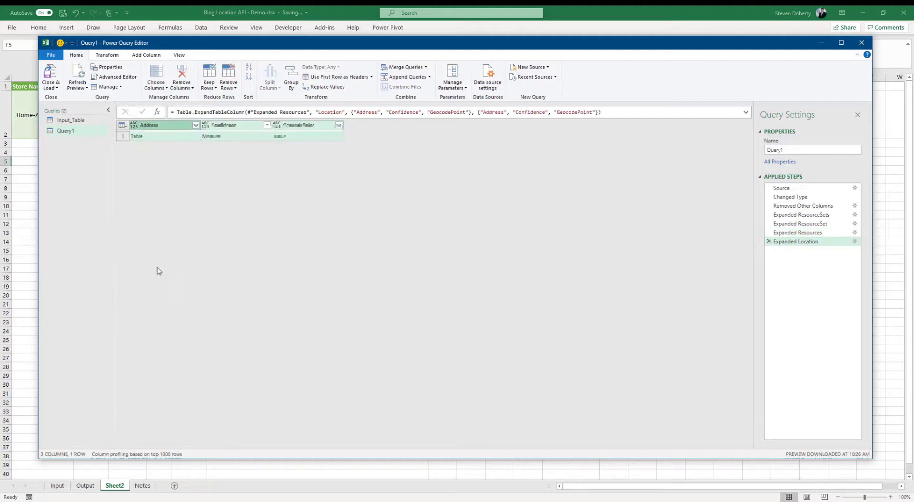
left_click(196, 125)
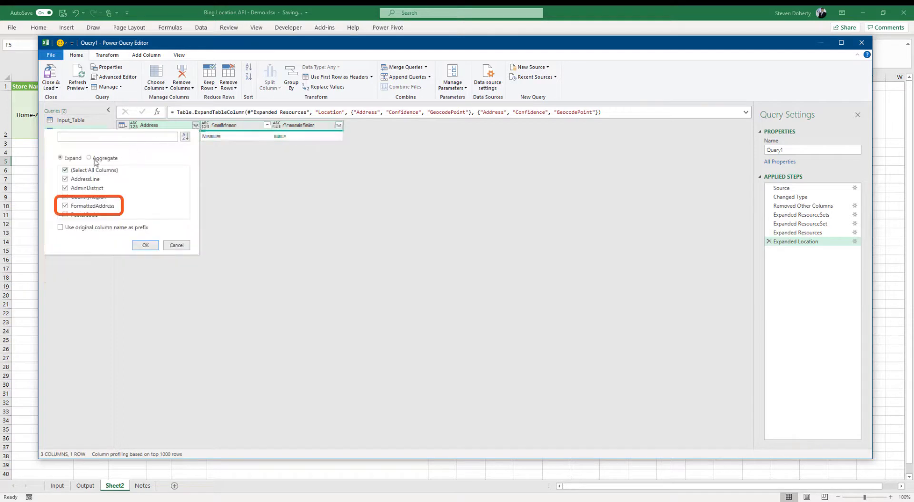
left_click(66, 170)
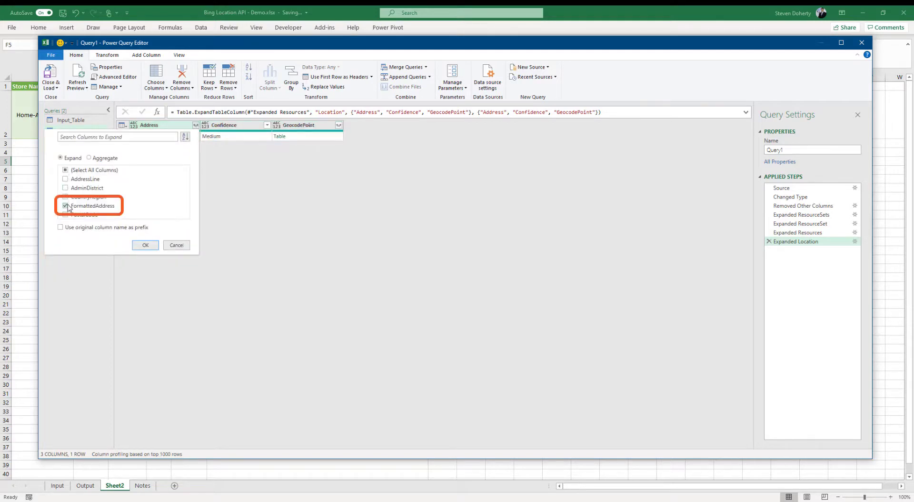
left_click(145, 245)
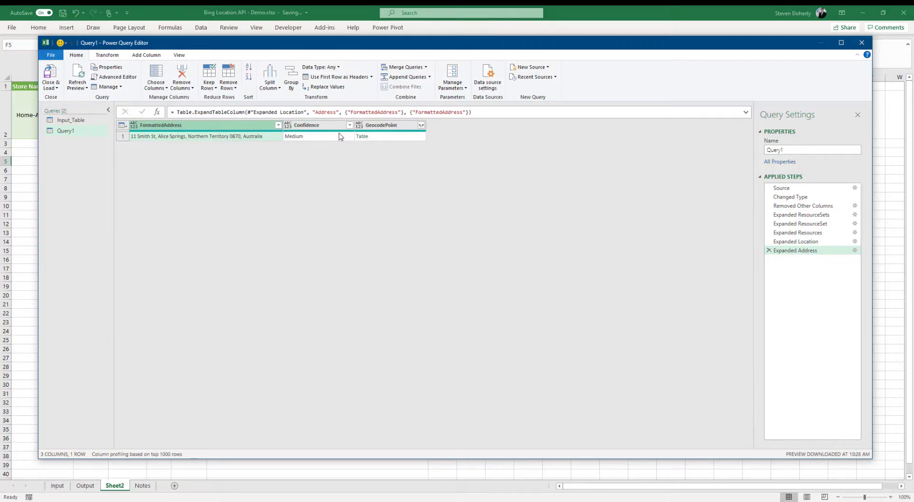
Expand GeocodePoint into only Latitude, Longitude and UsageType columns
left_click(421, 125)
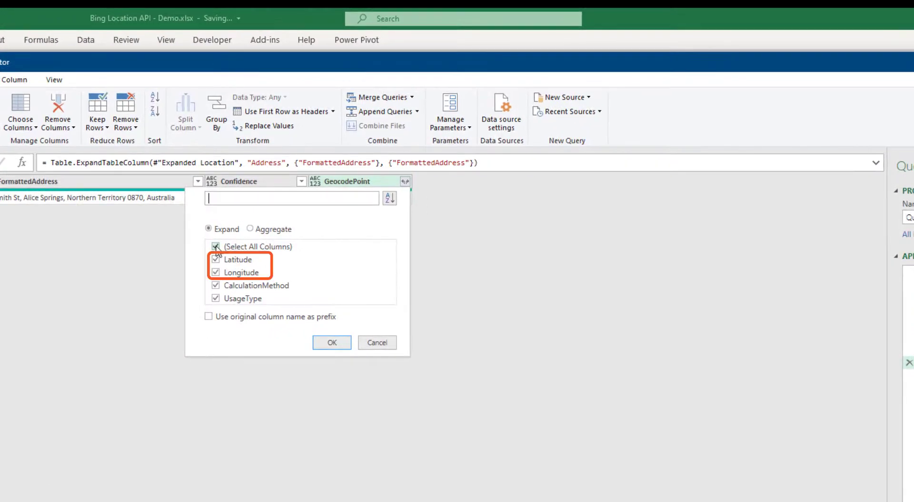
left_click(216, 246)
left_click(215, 259)
left_click(215, 272)
left_click(216, 298)
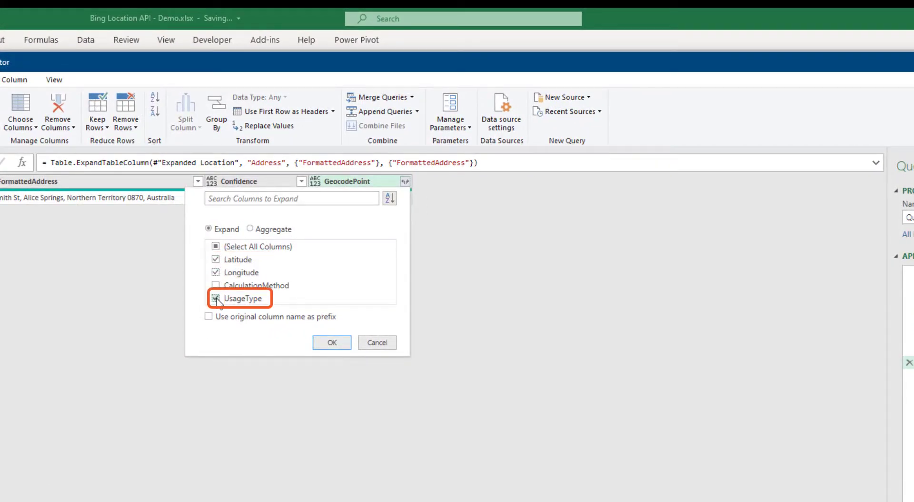
left_click(332, 342)
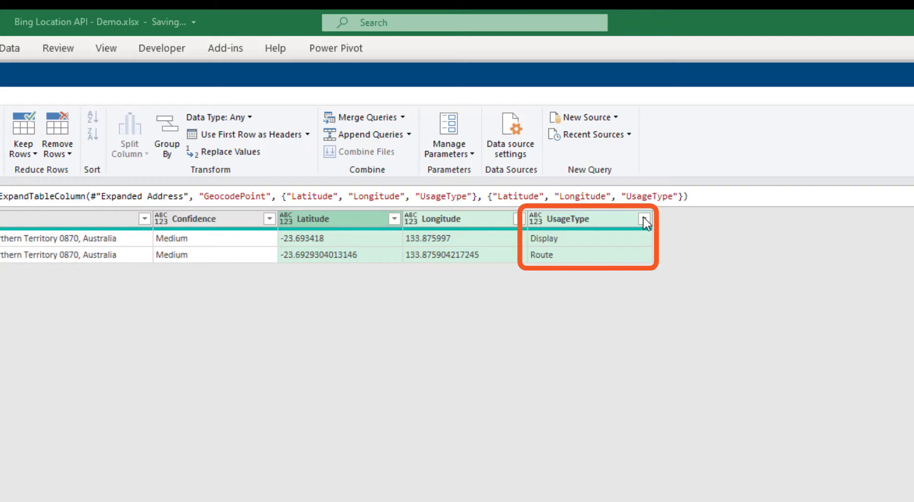
Filter the UsageType column to keep only the Display row
left_click(646, 220)
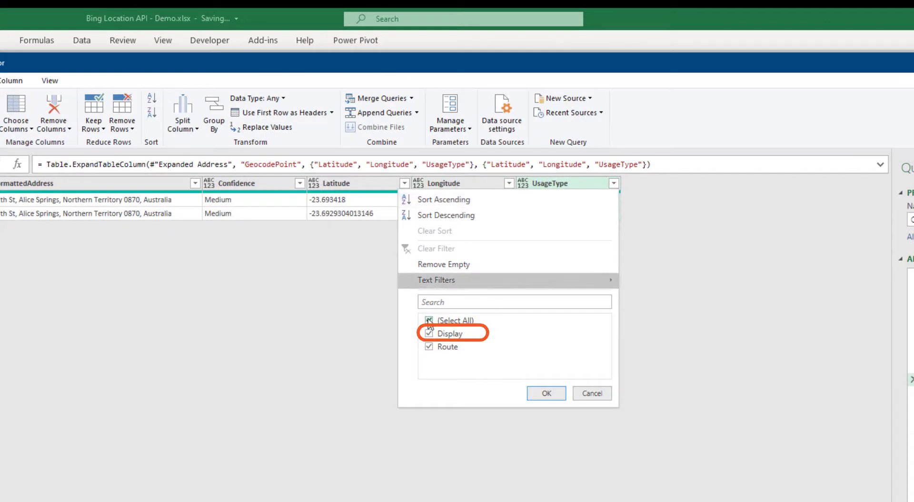
left_click(429, 320)
left_click(429, 333)
left_click(545, 394)
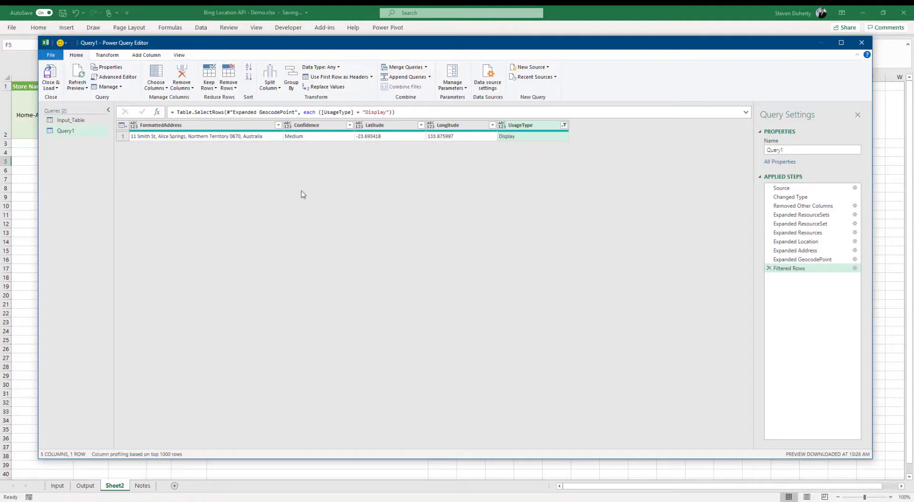
Rename the query to 'Sample Query'
double_click(793, 150)
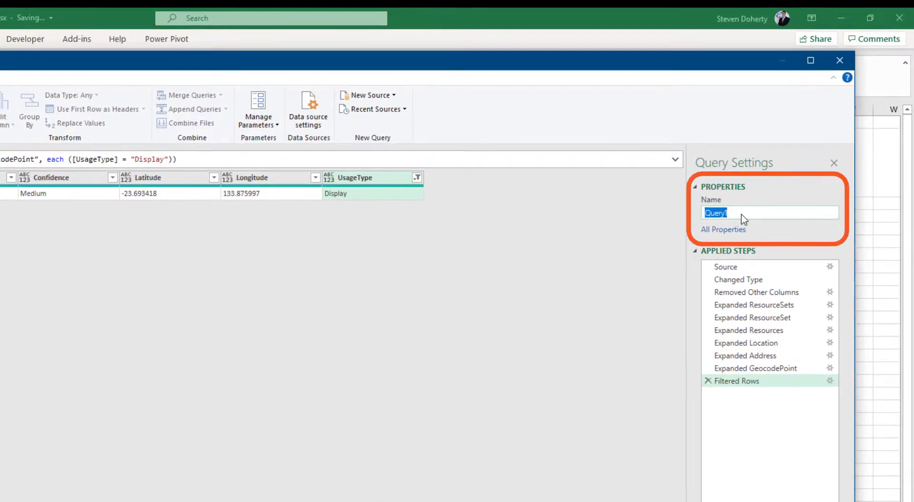
type("Sample Query")
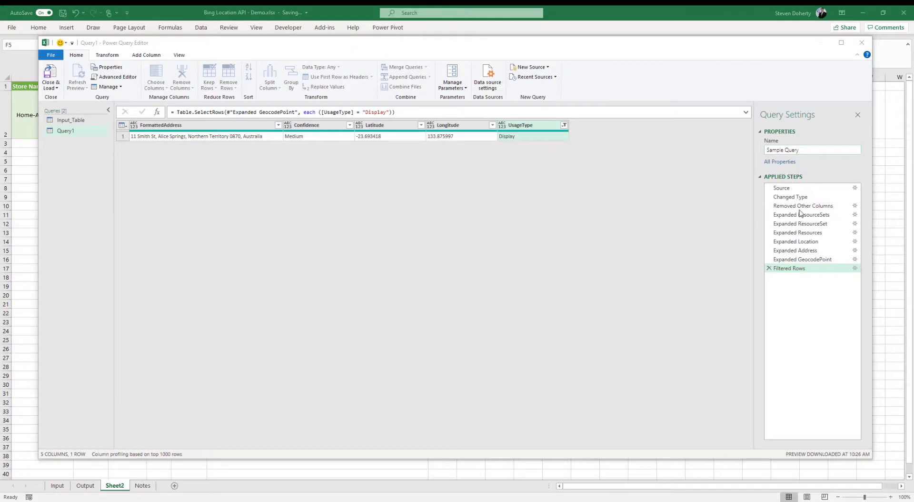
left_click(817, 149)
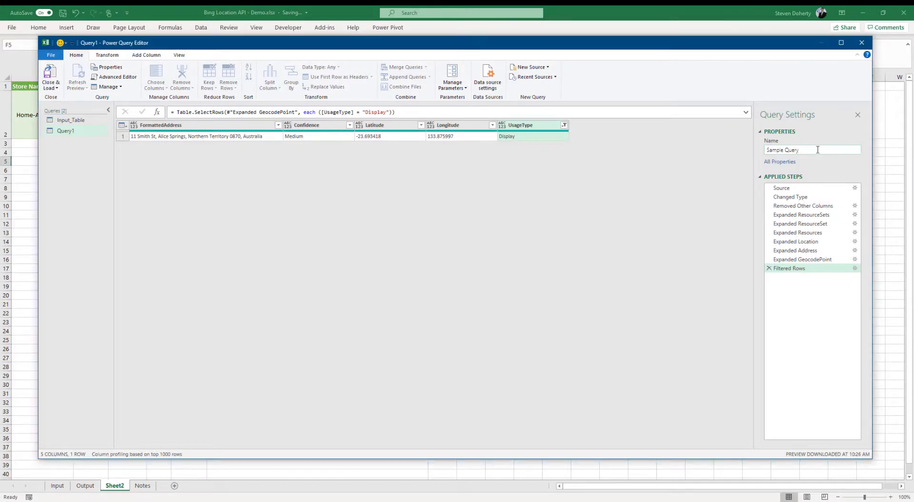
key("Return")
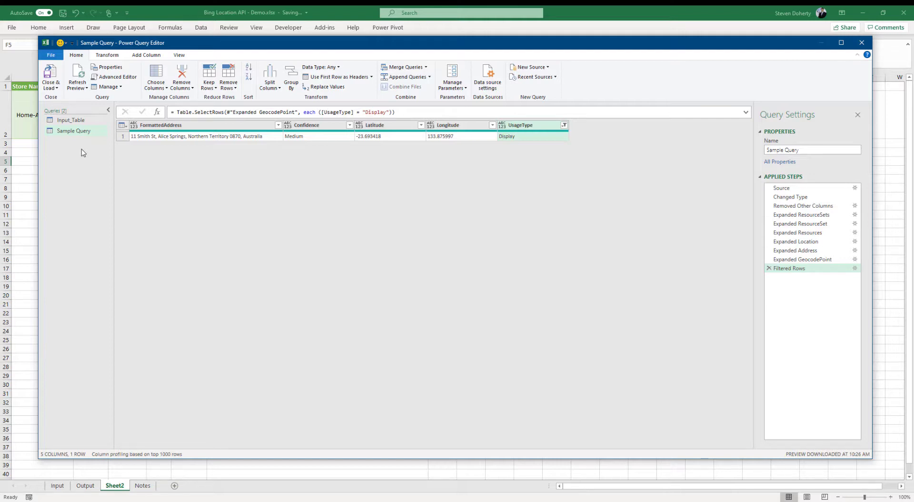
Duplicate Sample Query into Sample Query (2), leaving the copy's name unchanged
right_click(72, 133)
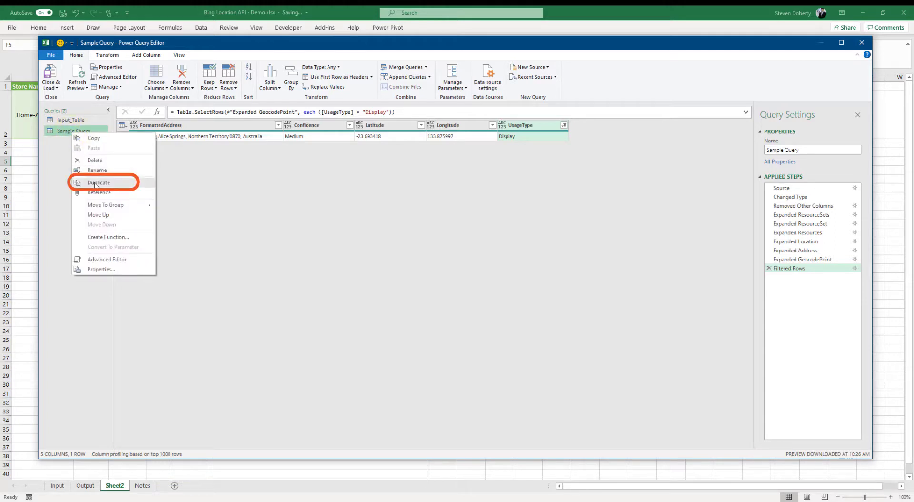
left_click(96, 184)
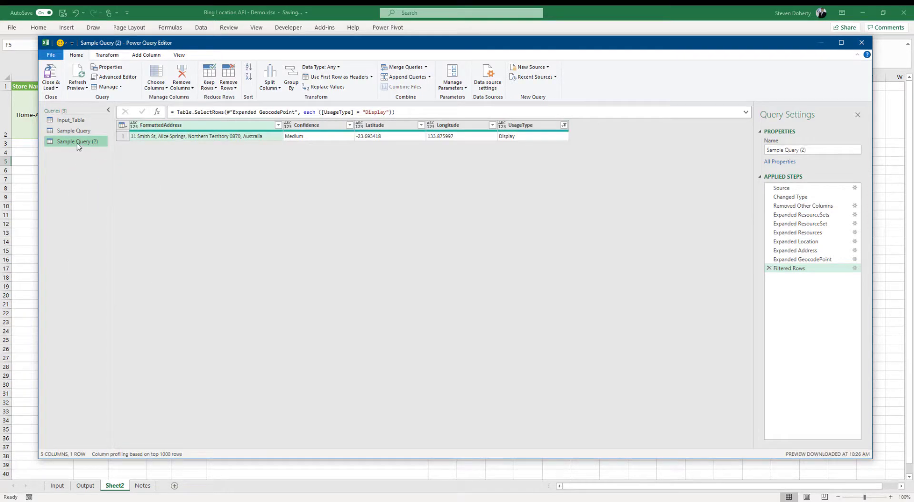
left_click(79, 145)
left_click(818, 150)
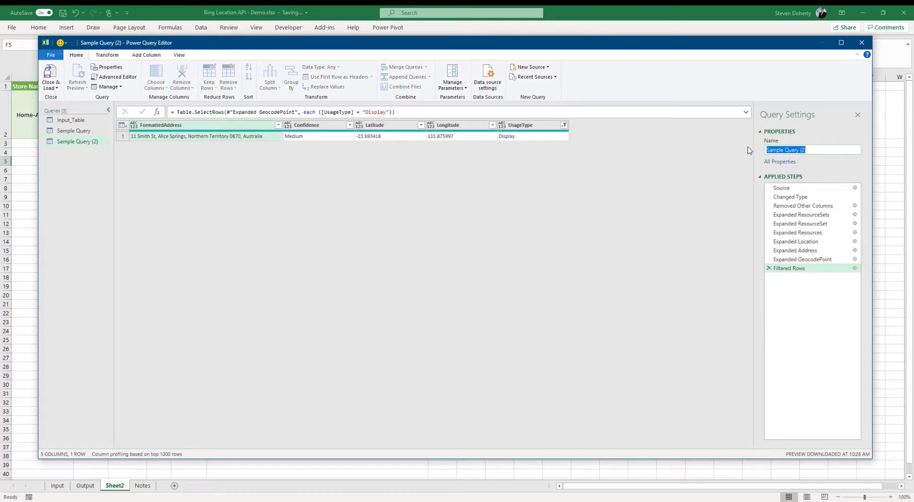
left_click(70, 155)
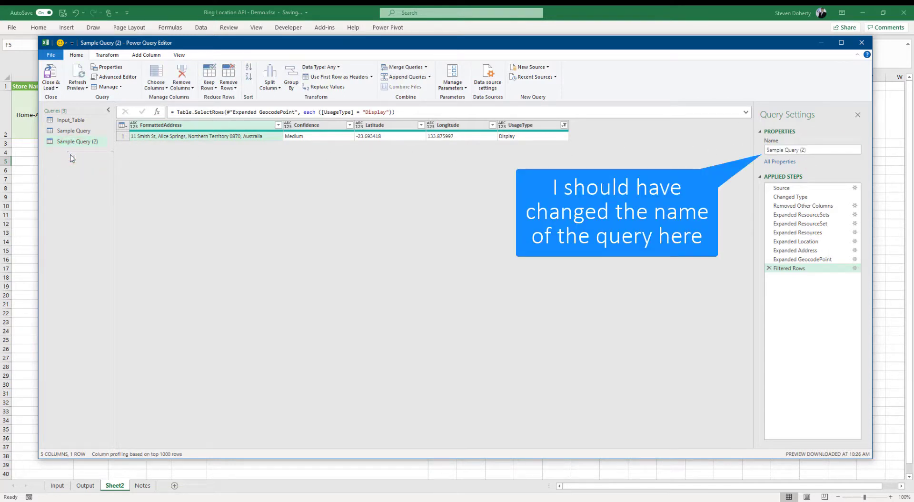
right_click(74, 142)
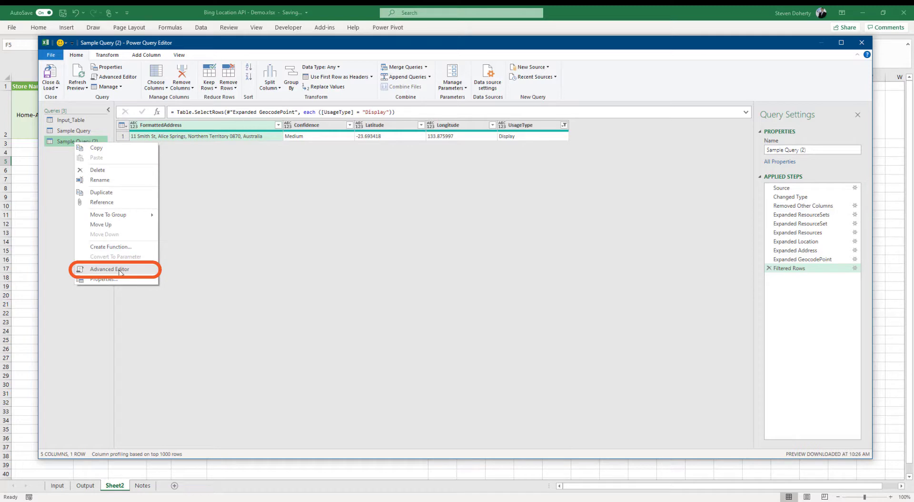
In the Advanced Editor, add the header 'let Location = (State as text, Suburb as text, Pcode as text, Address as text) =>'
left_click(117, 269)
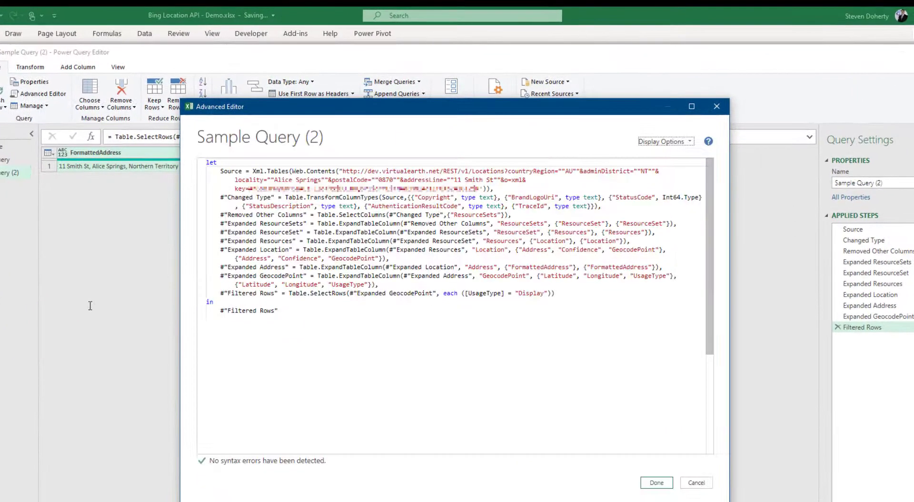
left_click_drag(454, 109, 436, 101)
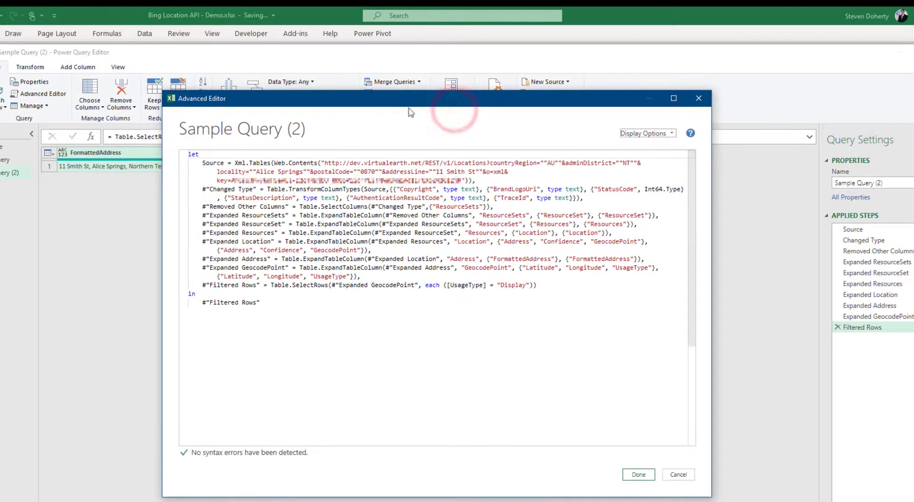
left_click(189, 155)
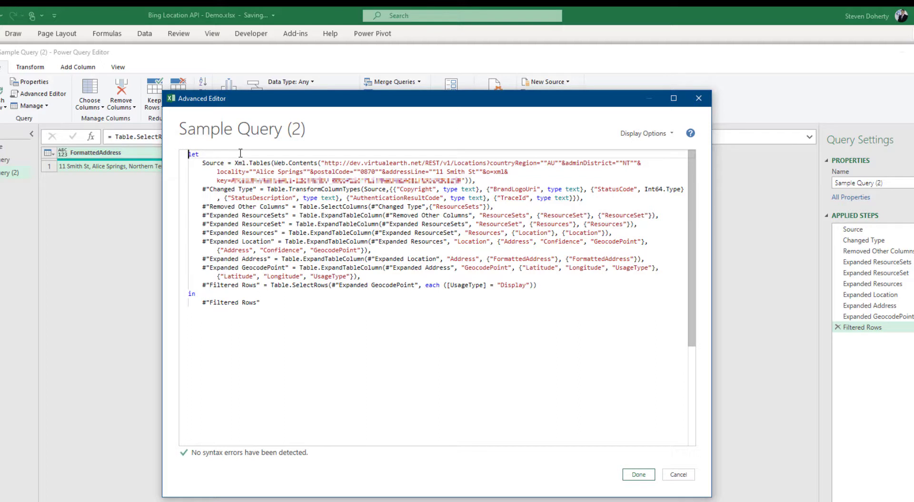
key("Return")
key("Up")
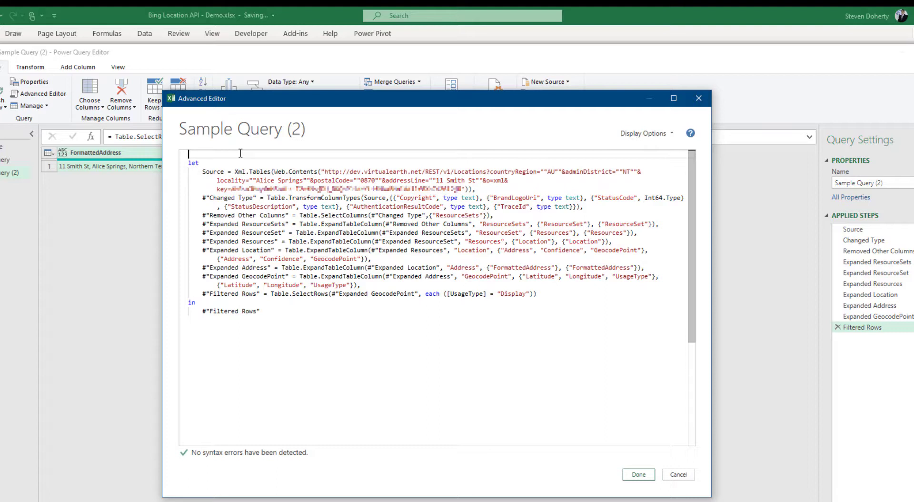
type("let")
key("Escape")
key("Return")
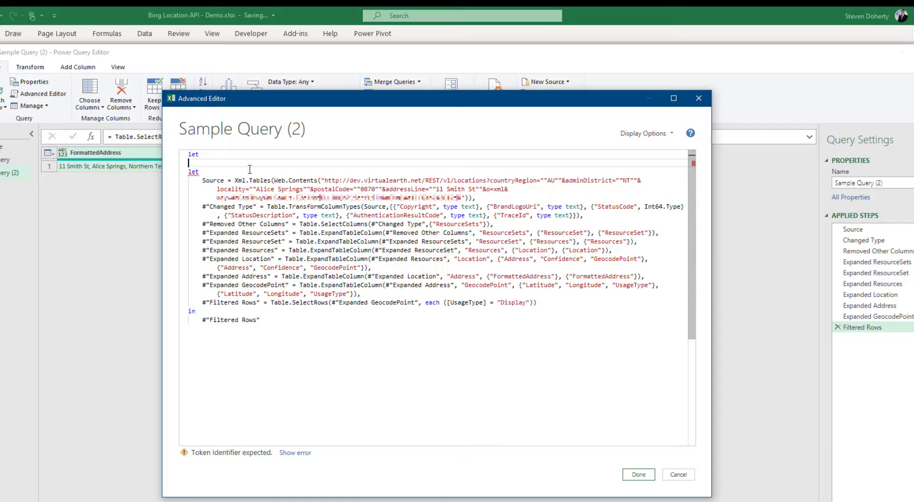
type("Location = (")
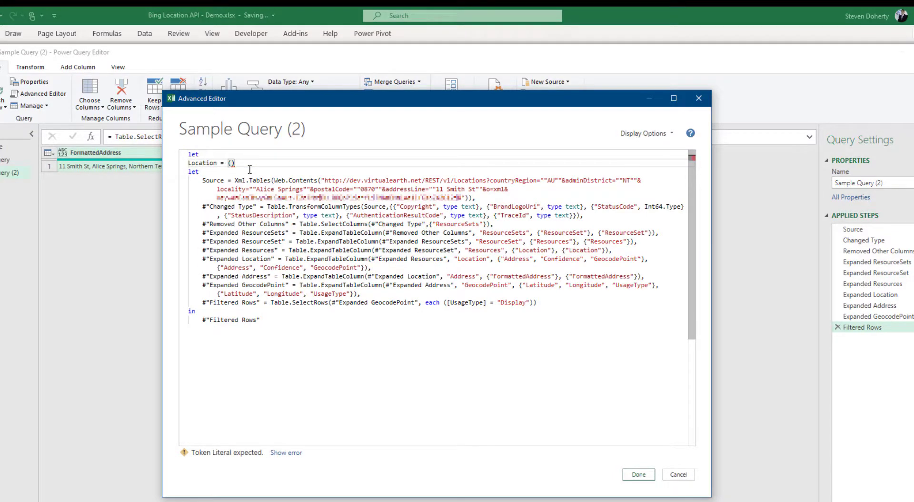
type("State as te")
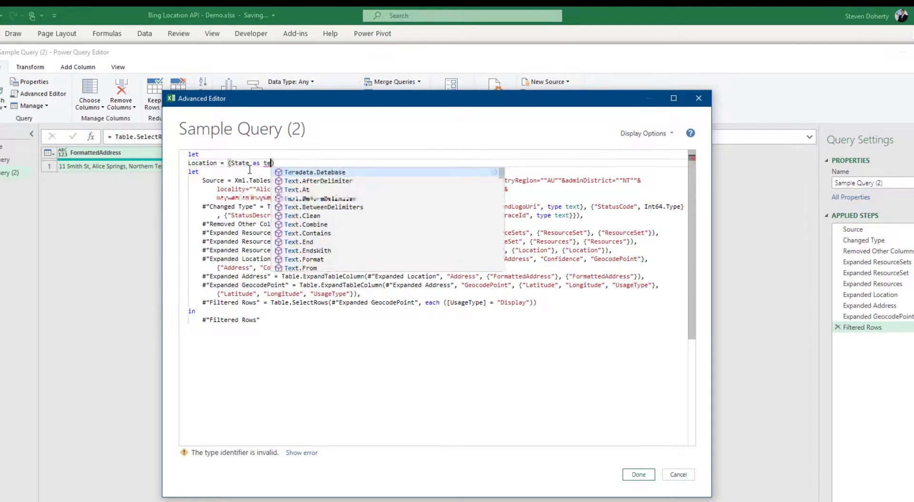
type("xt, Suburb as text, ")
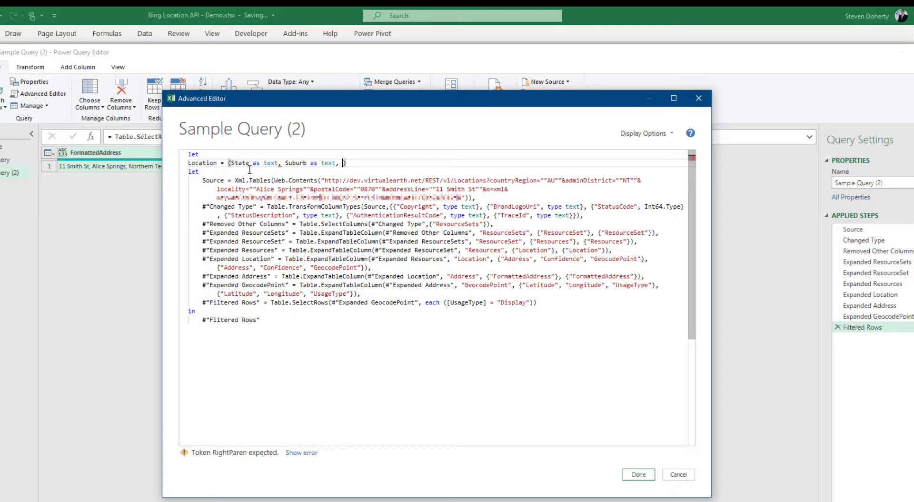
type("Pcode as text, ")
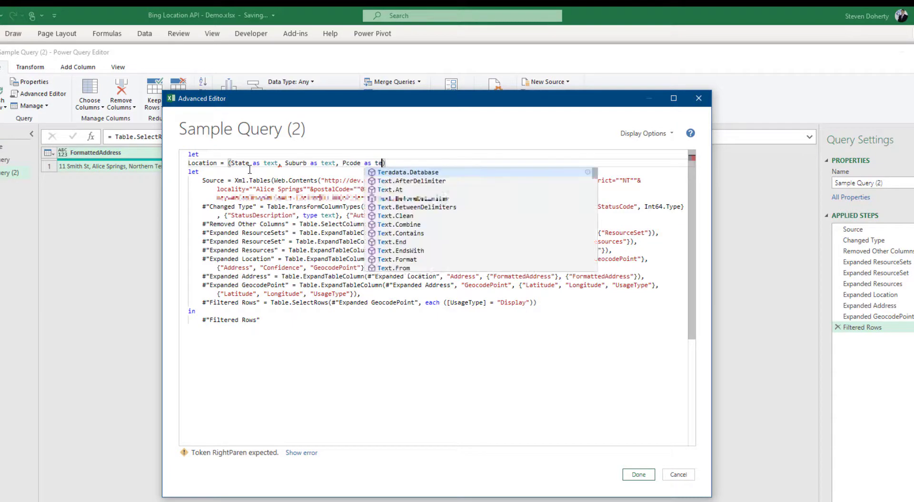
type("Address as text) =>")
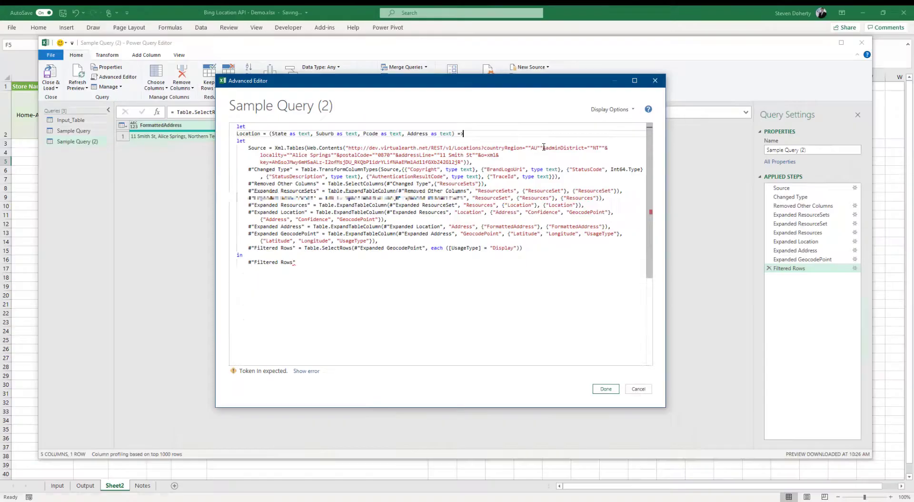
Replace the hardcoded NT and Alice Springs URL values with the State and Suburb parameters
left_click(562, 180)
key("Return")
type("&\"")
key("Right")
key("Right")
key("Right")
key("Right")
key("Right")
key("Right")
key("Right")
key("Right")
key("Right")
key("Right")
key("Right")
key("Right")
key("Right")
key("Right")
key("Right")
key("Right")
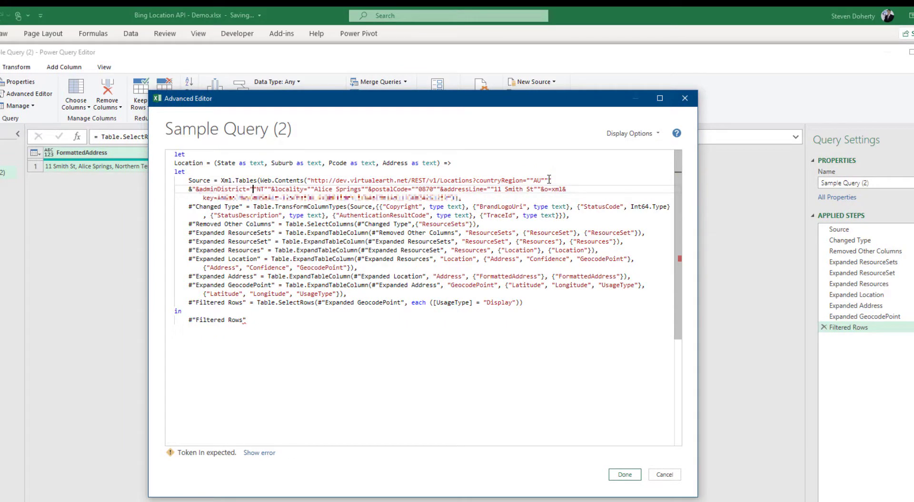
key("Delete")
key("Delete")
key("Delete")
key("Delete")
type("& State")
key("Return")
type("&")
type(" &")
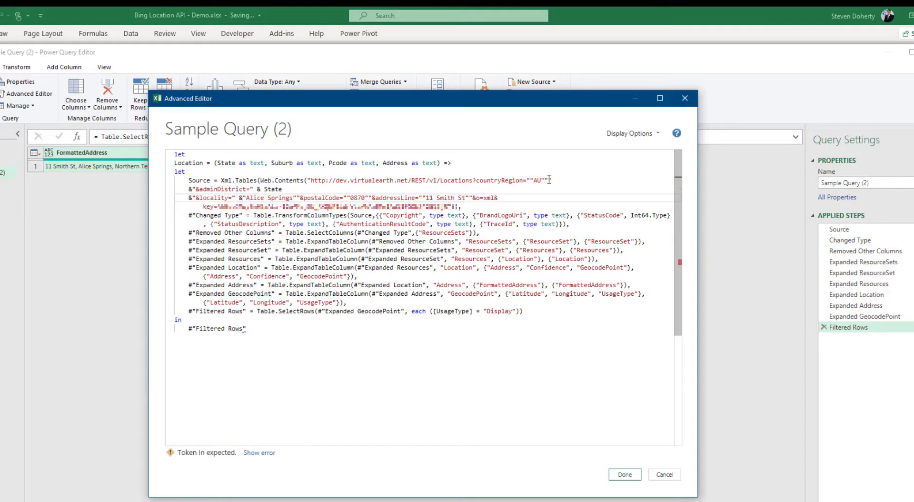
key("Delete")
key("Delete")
key("Delete")
key("Delete")
key("Delete")
key("Delete")
key("Delete")
key("Delete")
key("Delete")
key("Delete")
key("Delete")
key("Delete")
key("Delete")
key("Delete")
type("Suburb")
Replace the hardcoded 0870 postcode and 11 Smith St address with Pcode and Address
key("Return")
type("&")
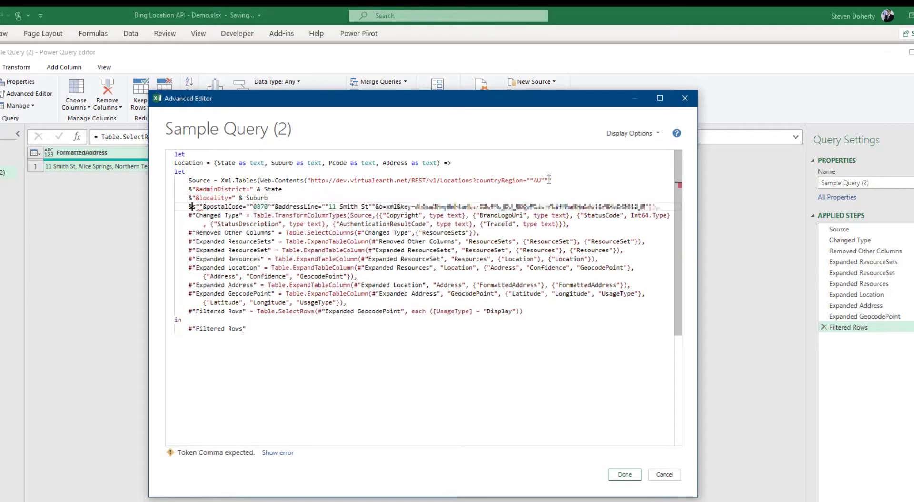
key("Delete")
key("Right")
key("Right")
key("Right")
key("Right")
key("Right")
key("Right")
key("Right")
key("Right")
key("Right")
key("Right")
key("Right")
key("Right")
key("Right")
key("Right")
type("&")
key("Delete")
key("Delete")
key("Delete")
key("Delete")
key("Delete")
key("Delete")
type("Pcode")
key("Return")
type("&")
key("Right")
key("Right")
key("Right")
key("Right")
key("Right")
key("Right")
key("Right")
key("Right")
key("Right")
key("Right")
key("Right")
key("Right")
key("Right")
key("Right")
key("Right")
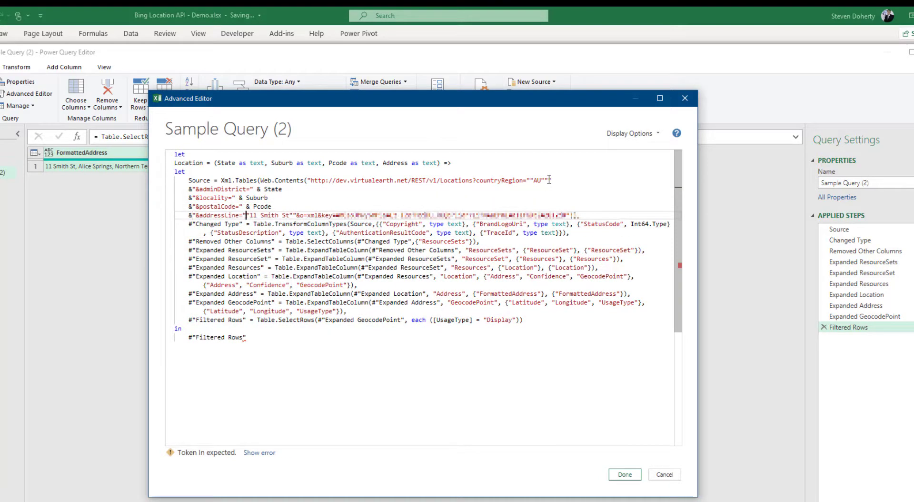
type("& Address")
key("Return")
key("Delete")
key("Delete")
key("Delete")
key("Delete")
key("Delete")
key("Delete")
key("Delete")
key("Delete")
key("Delete")
key("Delete")
key("Delete")
key("Delete")
key("Delete")
type("&")
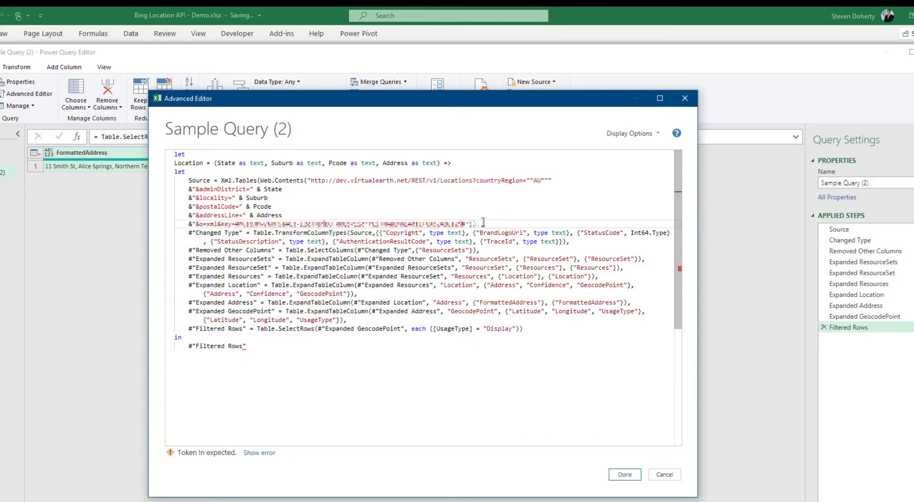
Close the function by appending 'in Location' after the Filtered Rows result
left_click(265, 345)
key("Return")
type("in")
key("Return")
type("Location")
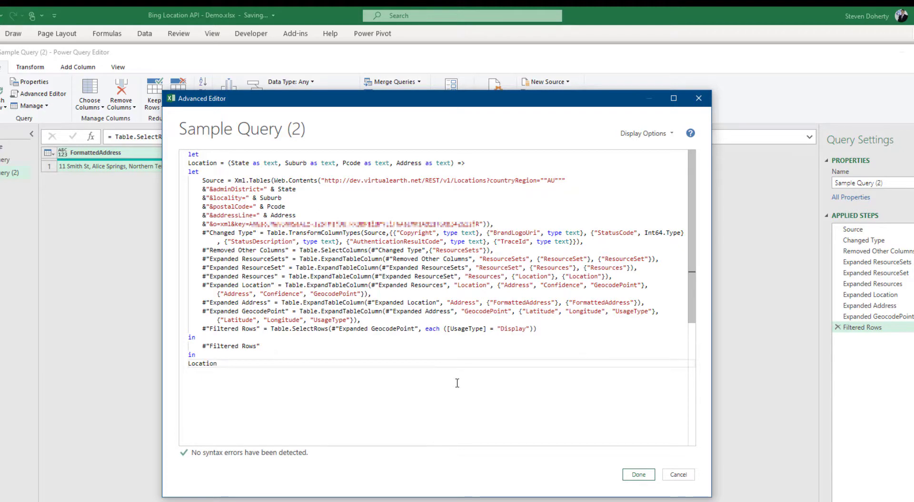
Save the function code and display the Input_Table query of 100 stores
left_click(639, 474)
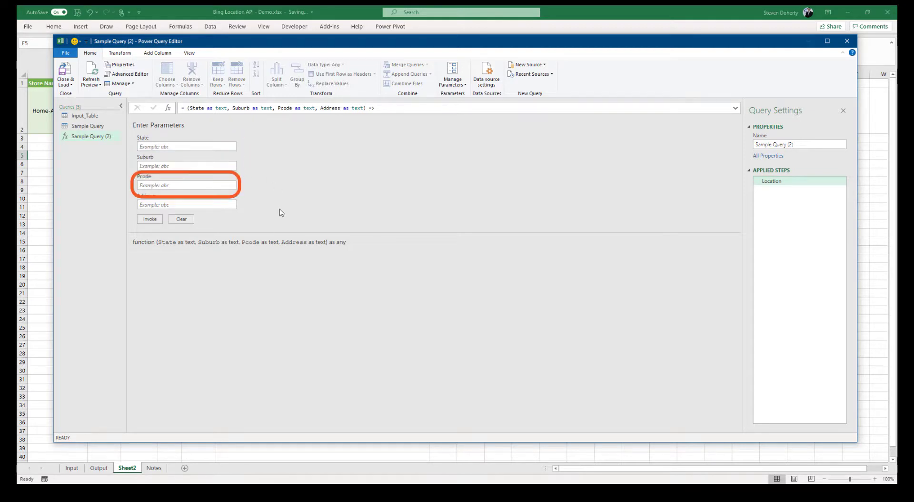
left_click(86, 117)
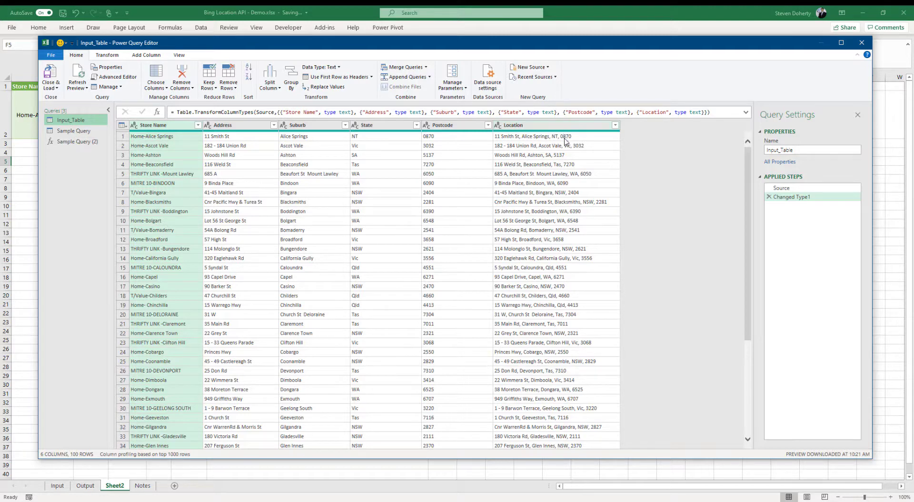
Add an Index column to Input_Table starting from 1
mouse_move(560, 141)
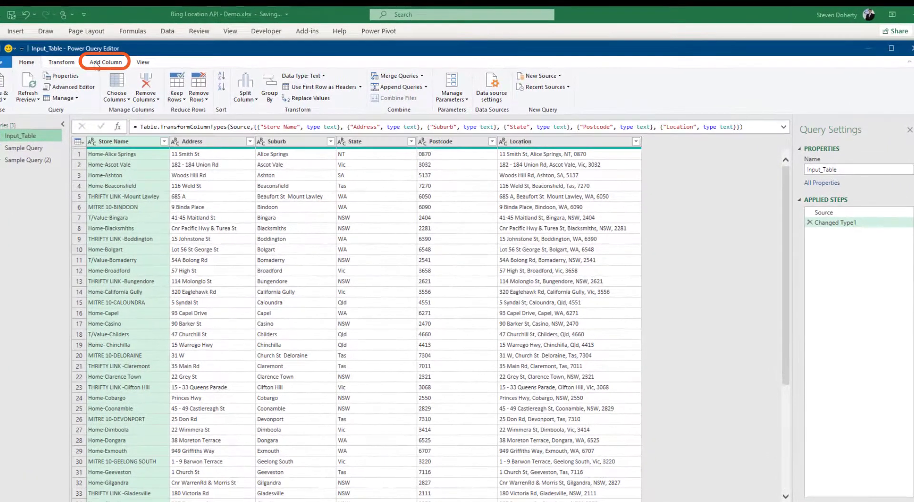
left_click(138, 56)
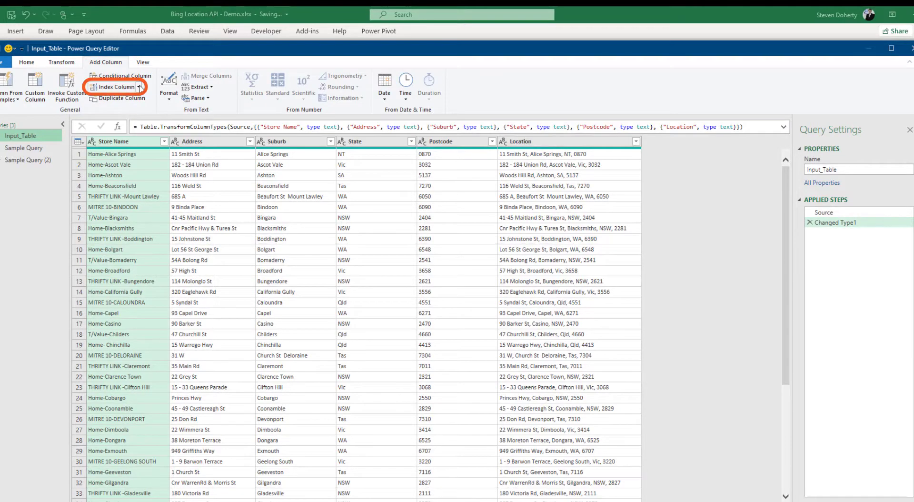
left_click(140, 87)
left_click(110, 111)
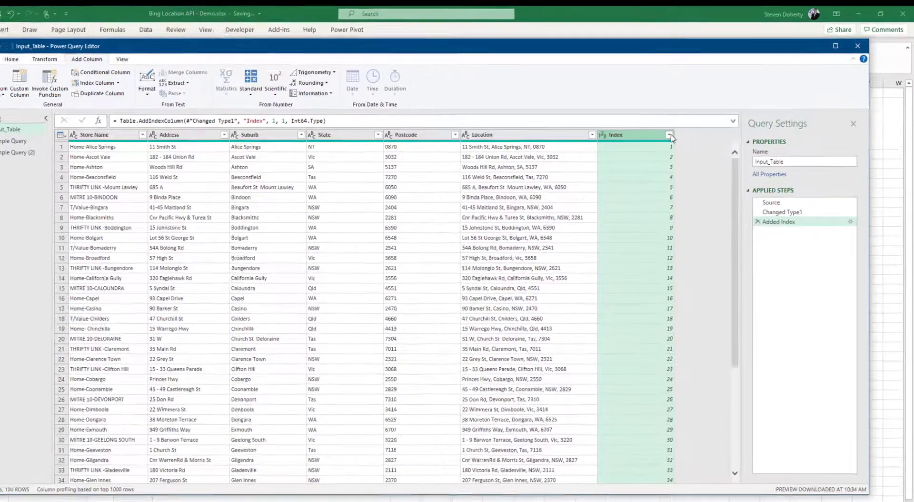
Filter the Index column to values between 10 and 20
left_click(716, 141)
mouse_move(573, 237)
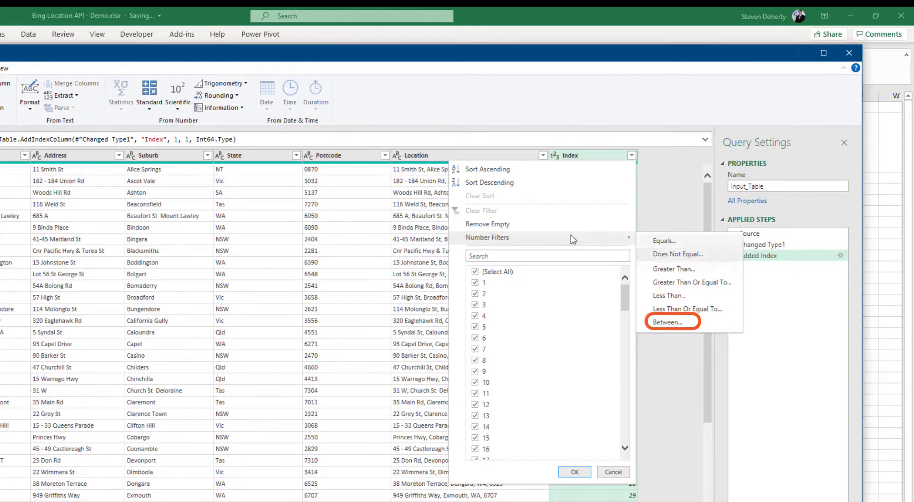
left_click(673, 322)
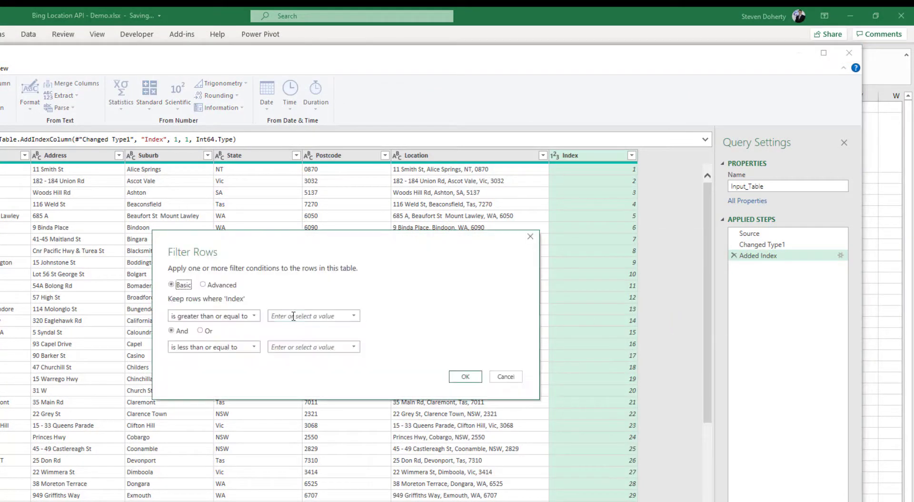
left_click(293, 316)
type("10")
key("Tab")
key("Tab")
key("Tab")
type("20")
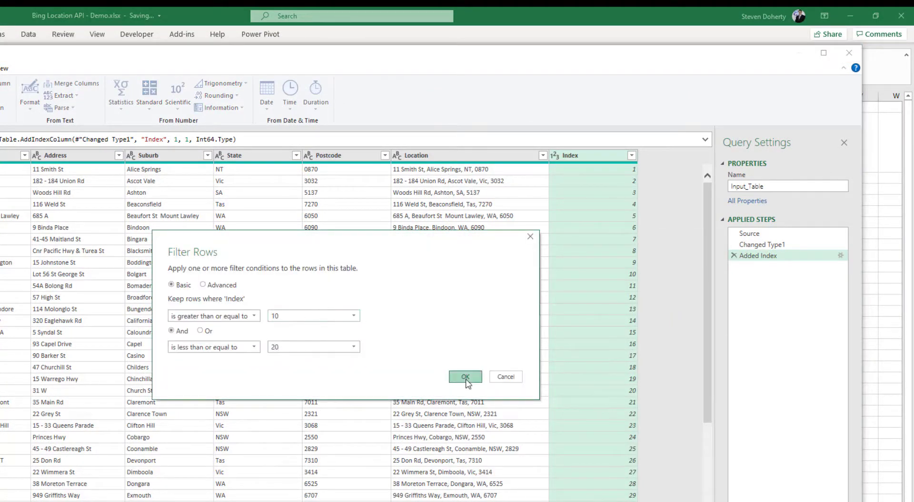
left_click(465, 377)
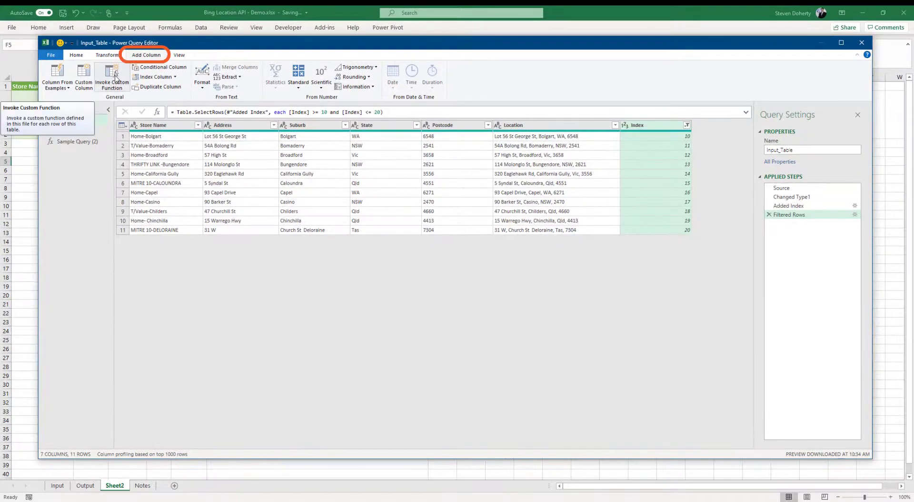
Cancel Invoke Custom Function, rename Sample Query (2) to Bing_API, and reselect Input_Table
left_click(115, 78)
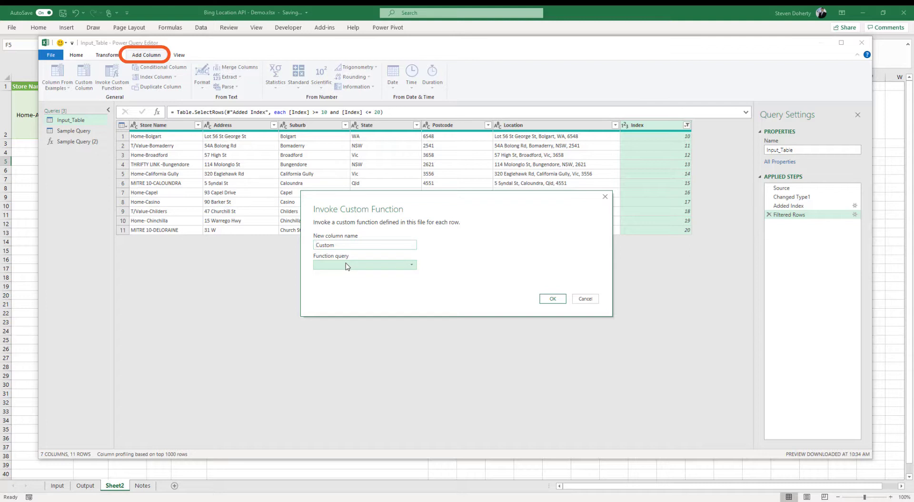
left_click(585, 299)
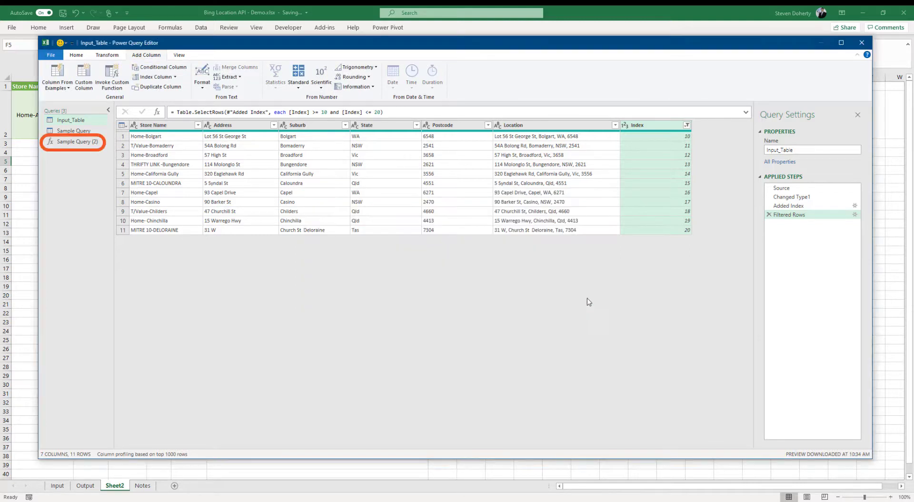
left_click(85, 143)
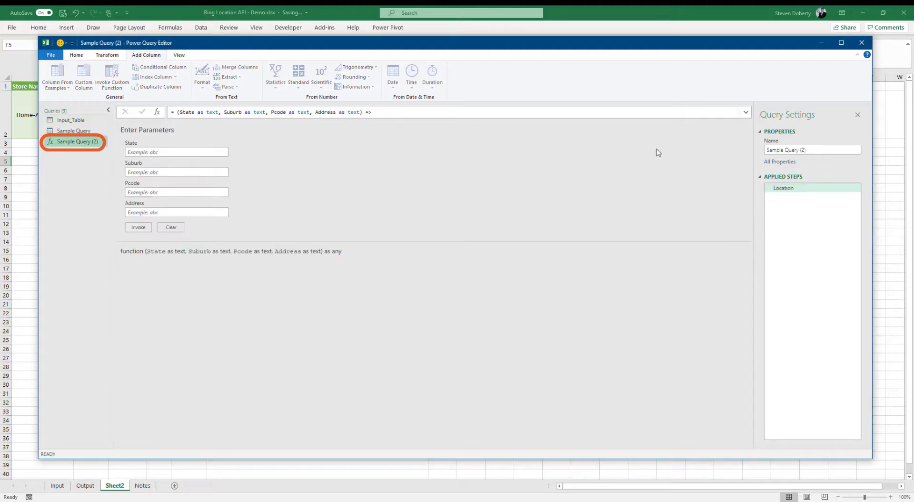
left_click_drag(821, 151, 711, 153)
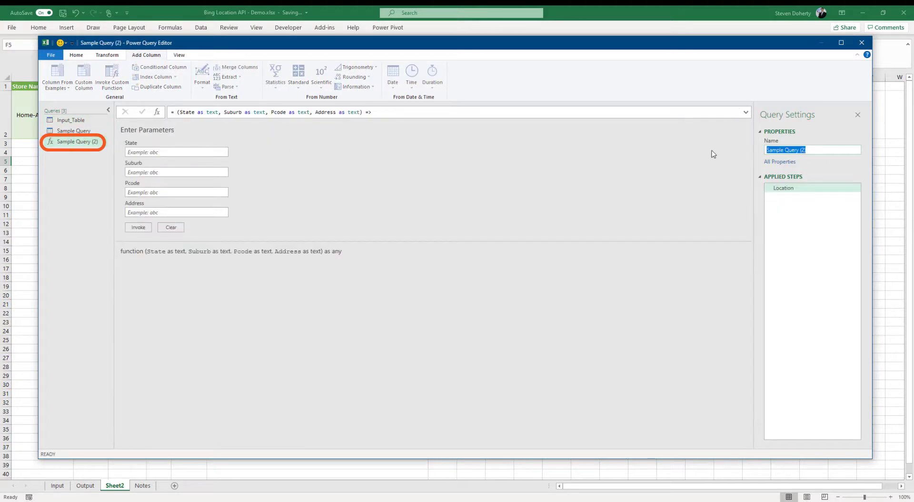
type("Bing_API")
left_click(86, 141)
left_click(78, 121)
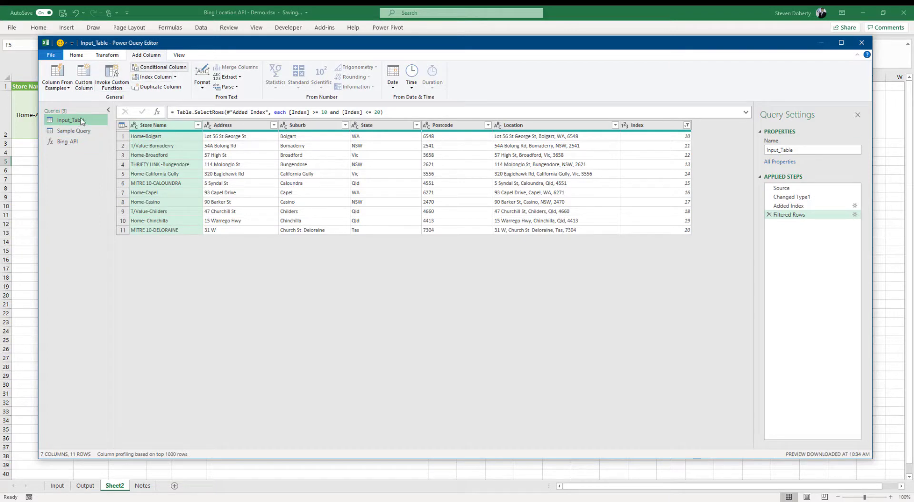
Invoke the Bing_API function, mapping its State and Suburb parameters to the matching columns
left_click(122, 80)
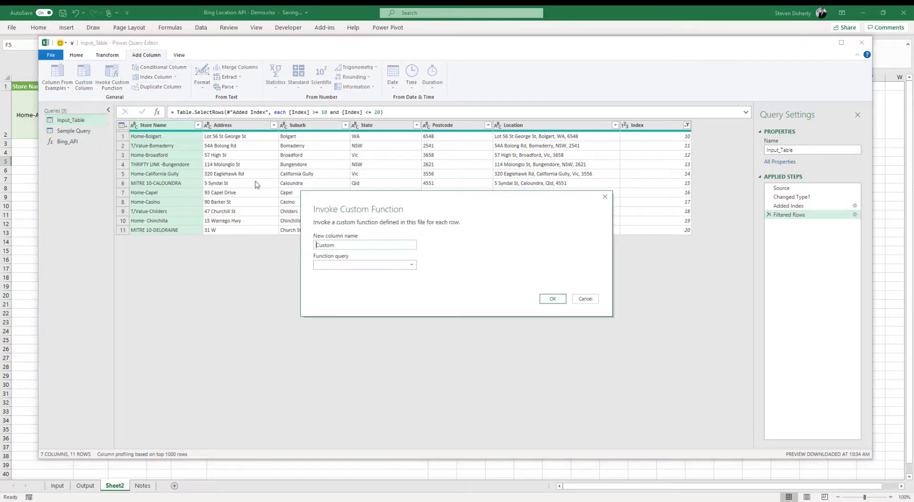
left_click(357, 265)
left_click(350, 283)
left_click(384, 270)
left_click(357, 279)
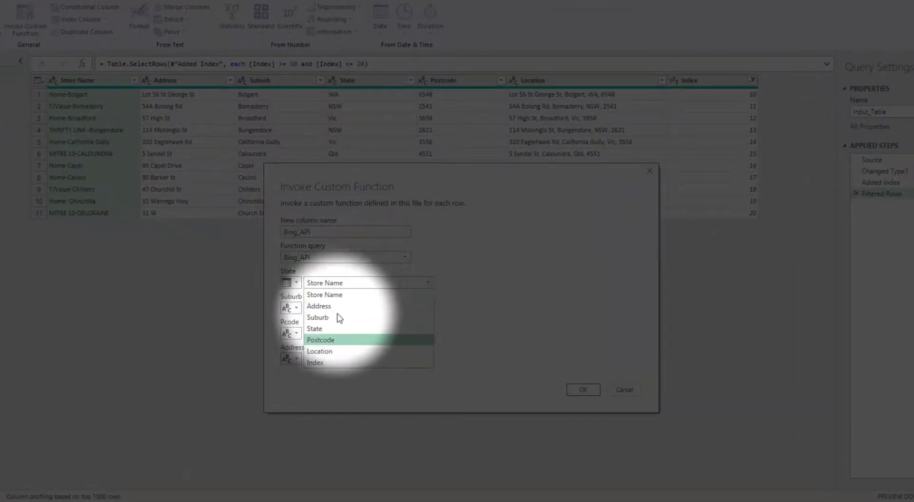
left_click(314, 329)
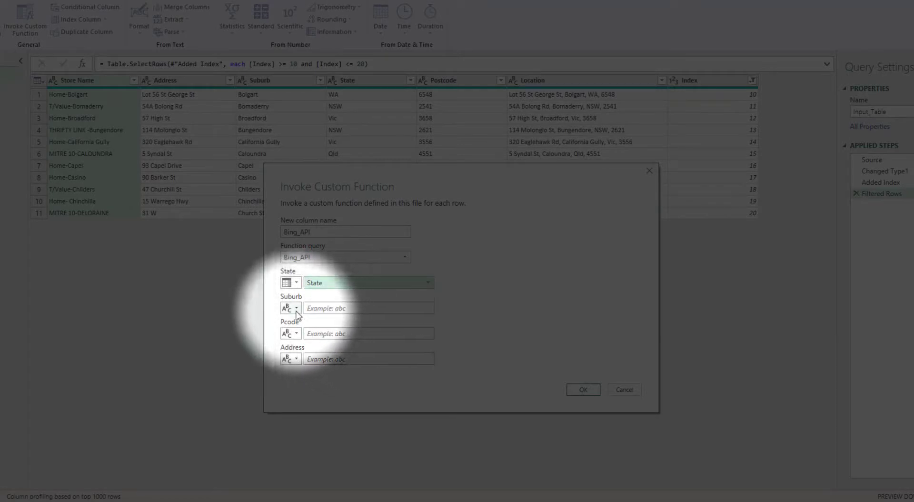
left_click(297, 307)
left_click(307, 333)
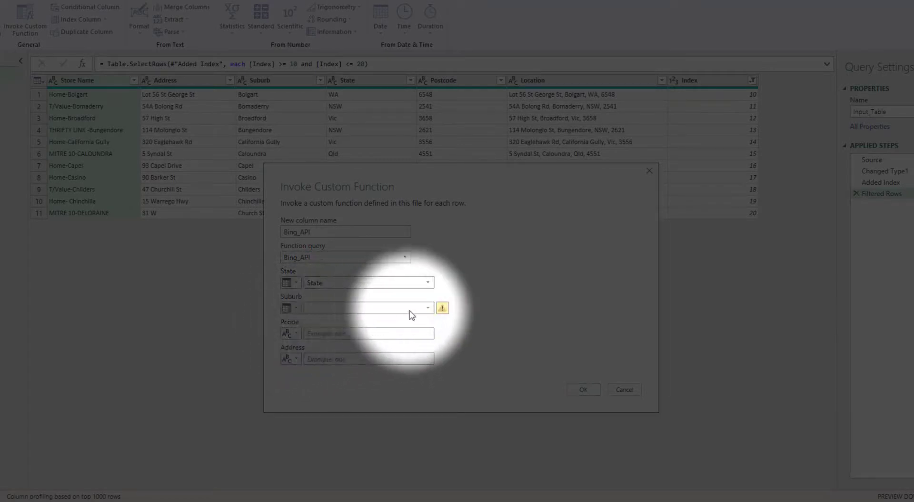
left_click(428, 308)
left_click(319, 343)
Map Pcode to the Postcode column and Address to the Address column, creating the Bing_API column
left_click(295, 334)
left_click(323, 359)
left_click(337, 333)
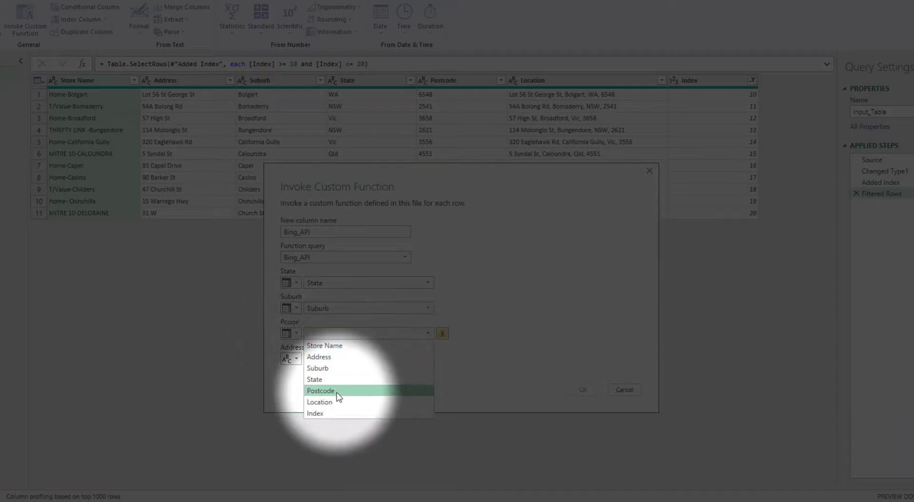
left_click(321, 391)
left_click(296, 359)
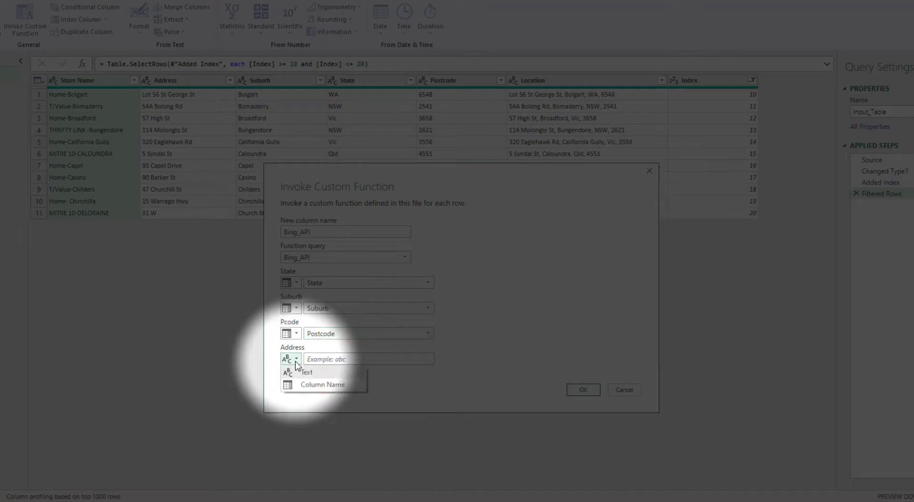
left_click(314, 385)
left_click(331, 364)
left_click(334, 382)
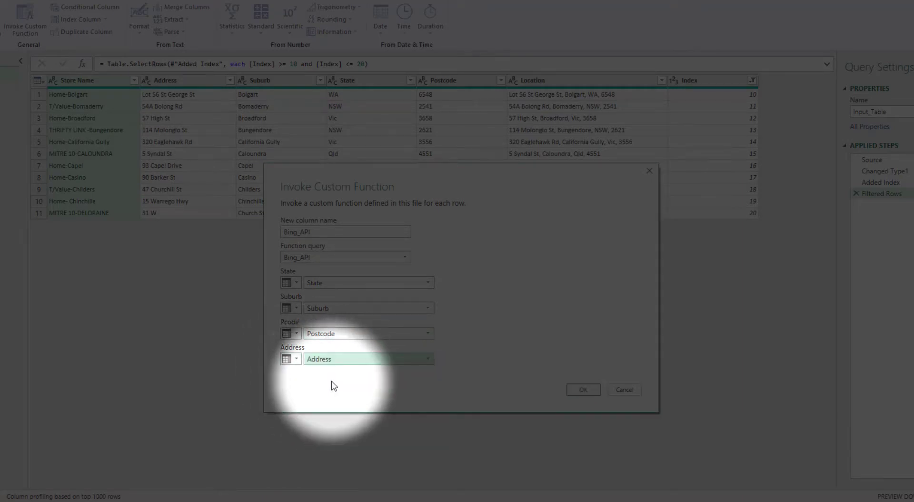
left_click(584, 390)
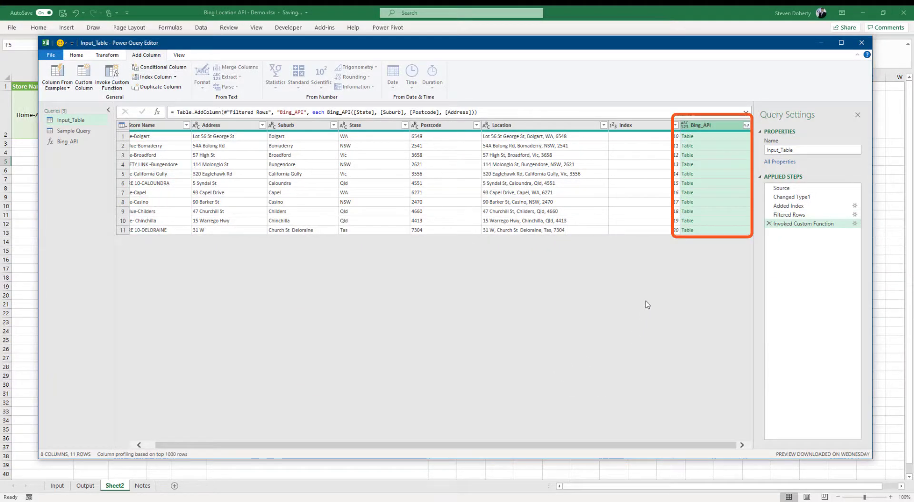
Expand all Bing_API fields into columns without the original-name prefix, and review the new columns
left_click(747, 126)
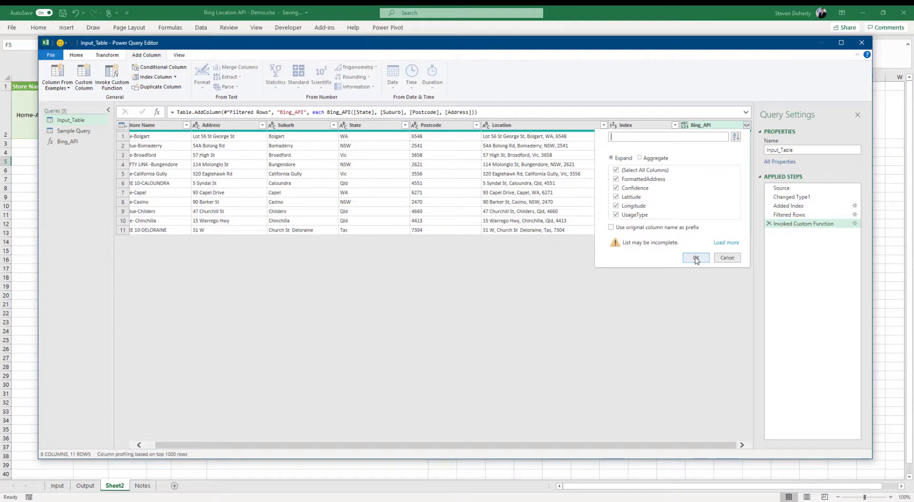
left_click(697, 258)
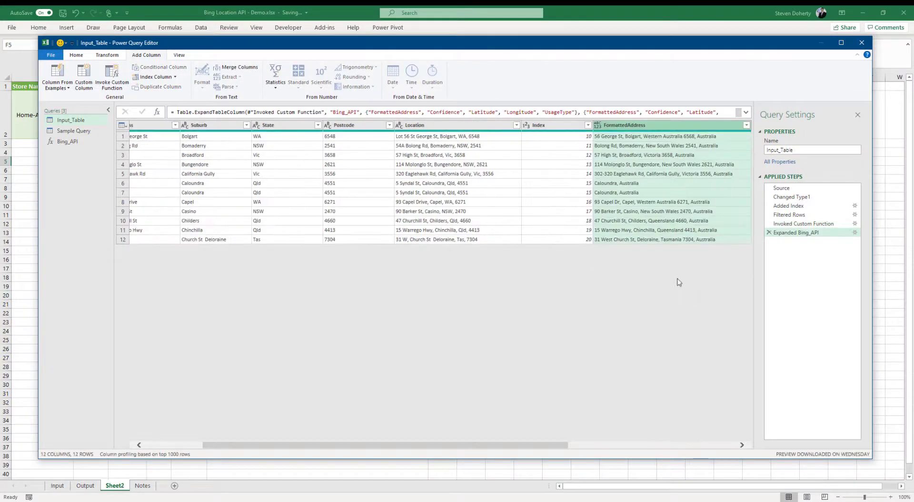
left_click_drag(556, 446, 649, 429)
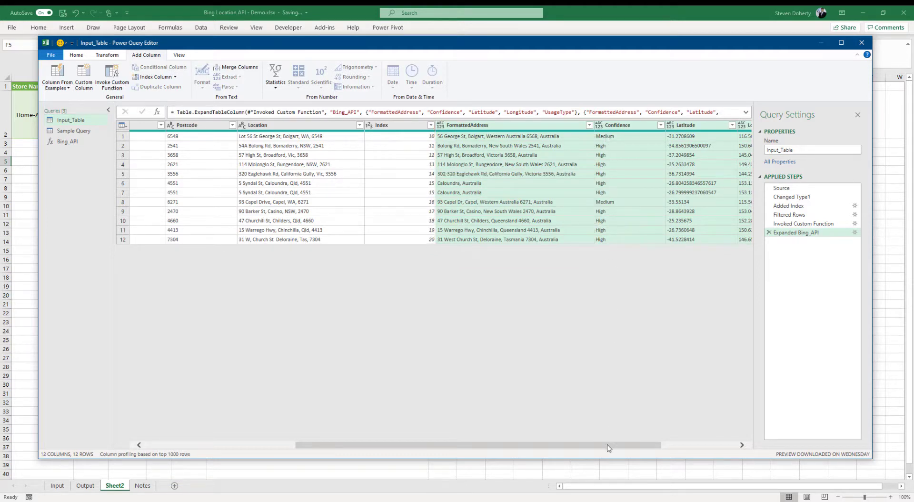
mouse_move(609, 446)
left_mouse_down()
mouse_move(720, 426)
mouse_move(653, 430)
mouse_move(722, 430)
left_mouse_up()
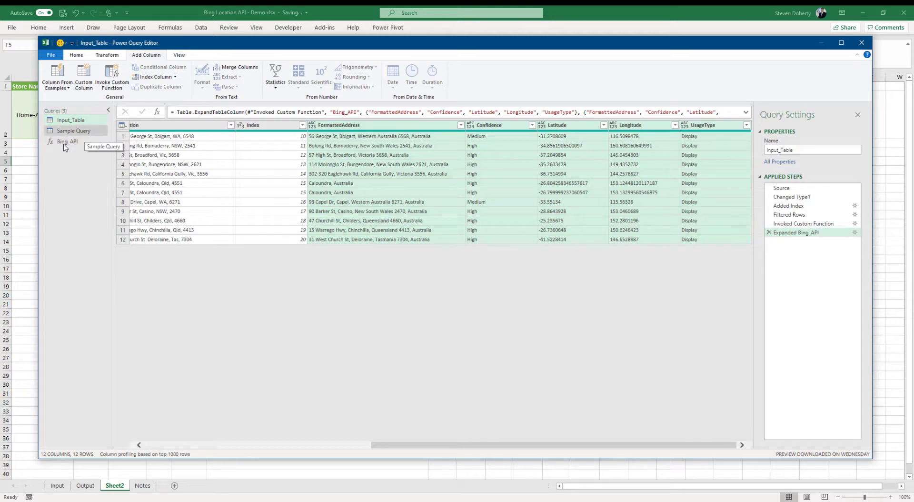
Delete the UsageType column from Sample Query
left_click(81, 133)
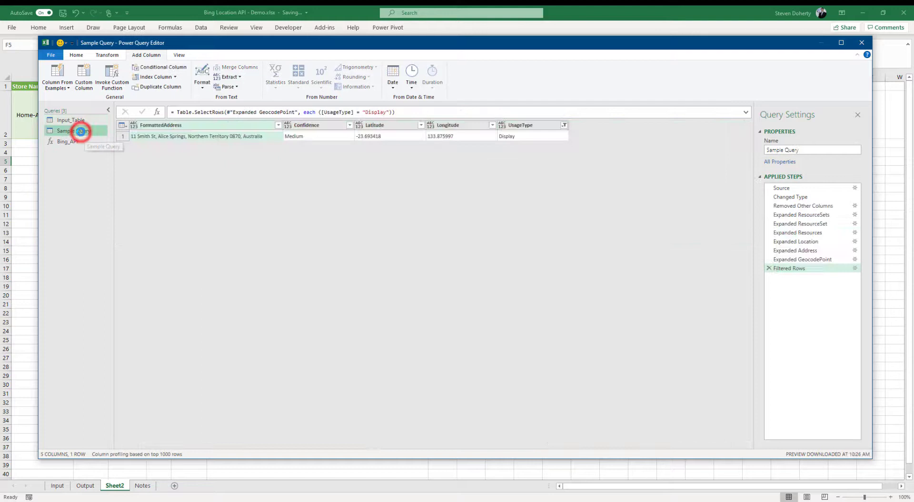
right_click(542, 127)
left_click(572, 147)
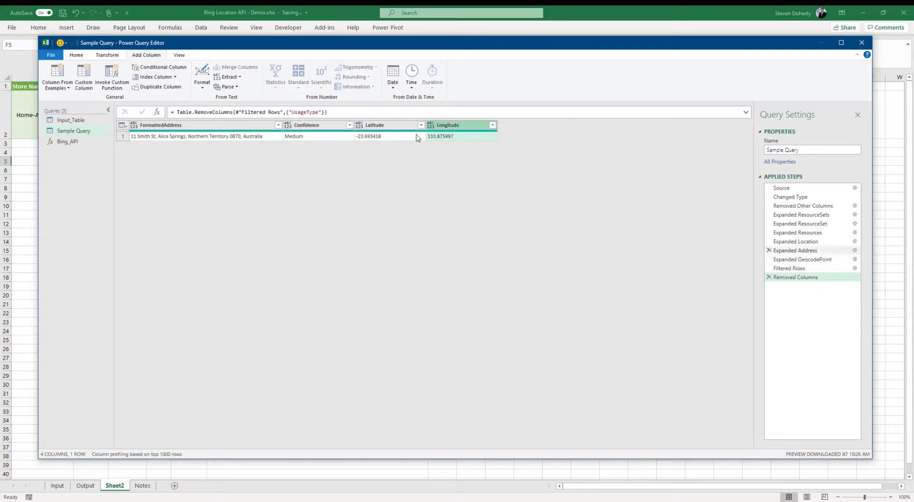
Copy Sample Query's M code from #"Changed Type" through Removed Columns, then switch to Bing_API
right_click(88, 132)
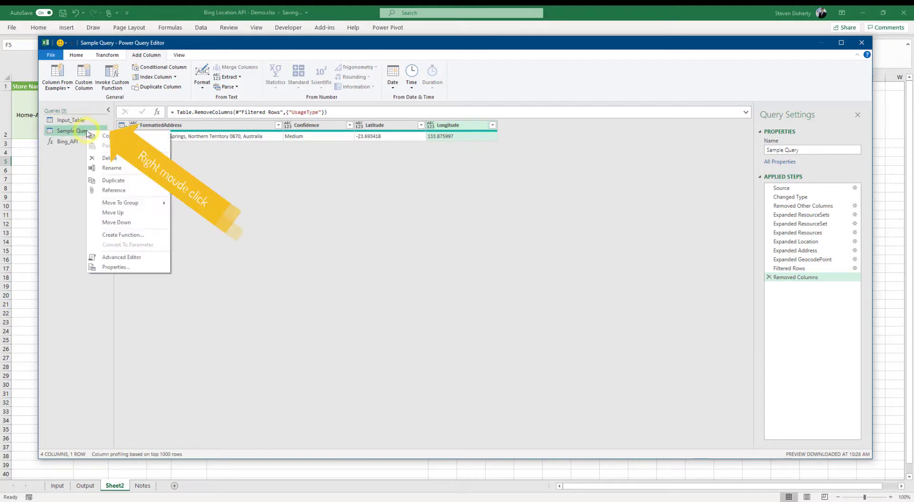
left_click(110, 257)
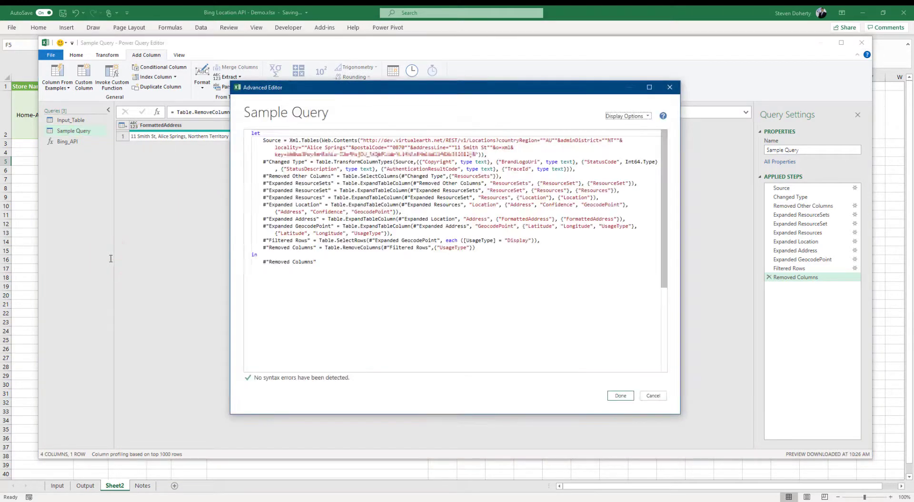
left_click_drag(260, 161, 475, 248)
key("ctrl+c")
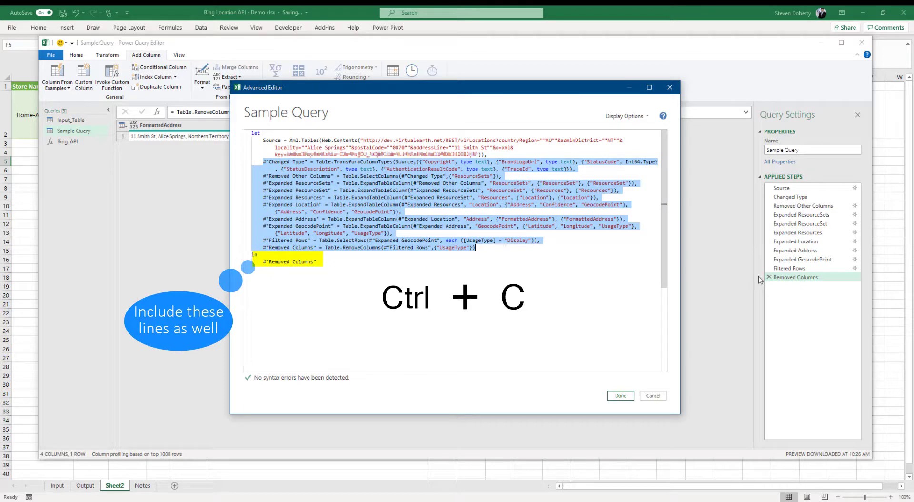
left_click(620, 395)
left_click(67, 141)
In Bing_API's Advanced Editor, replace the old Changed Type steps with the copied Sample Query steps
right_click(64, 143)
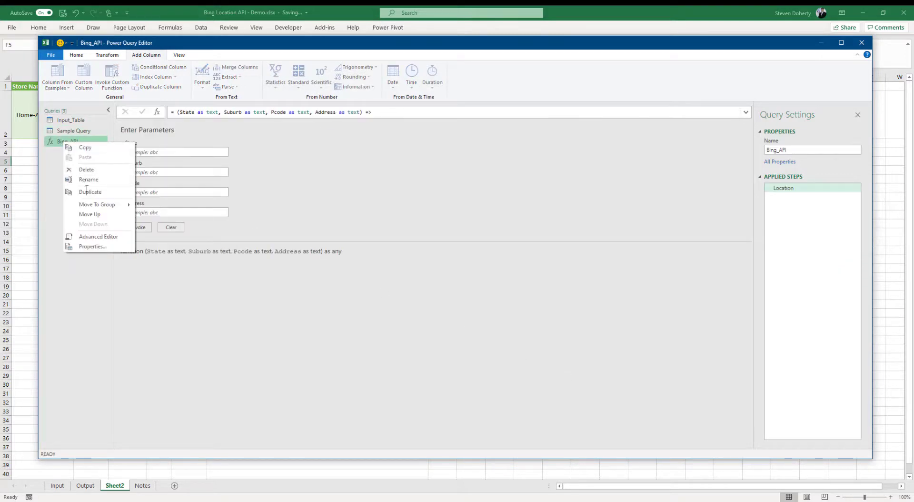
left_click(109, 237)
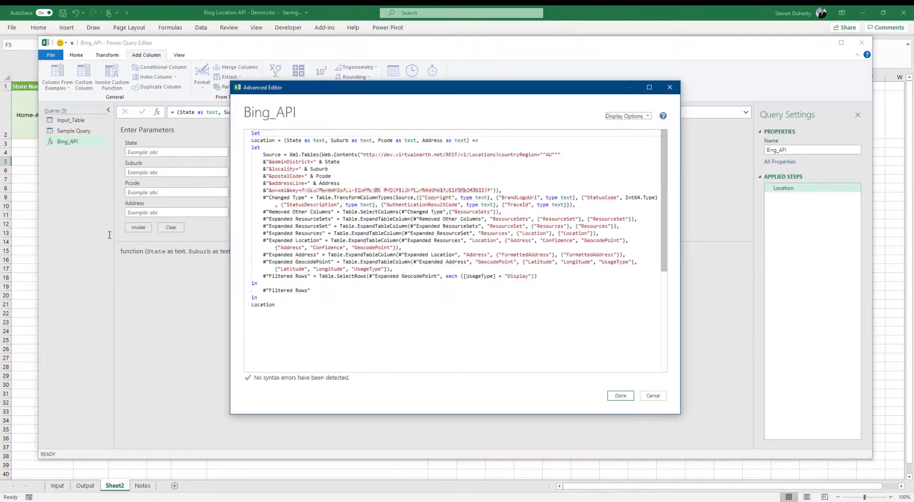
key("ctrl+v")
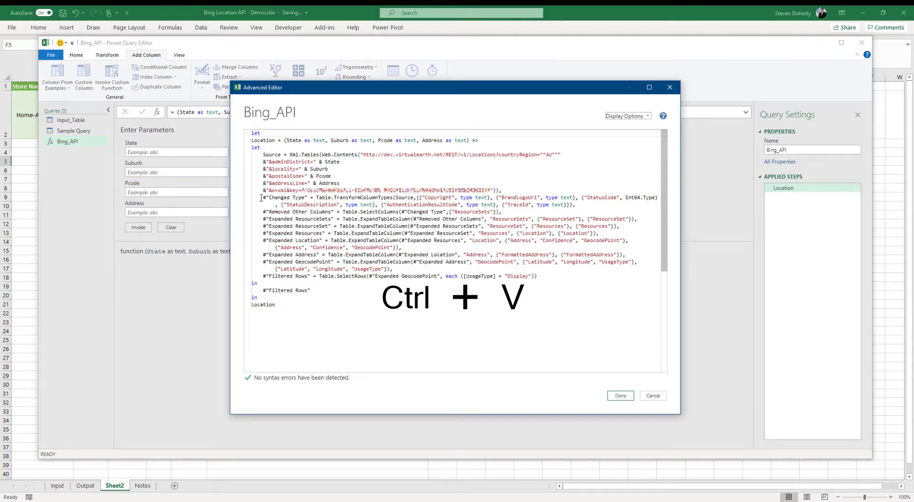
left_click_drag(261, 197, 343, 289)
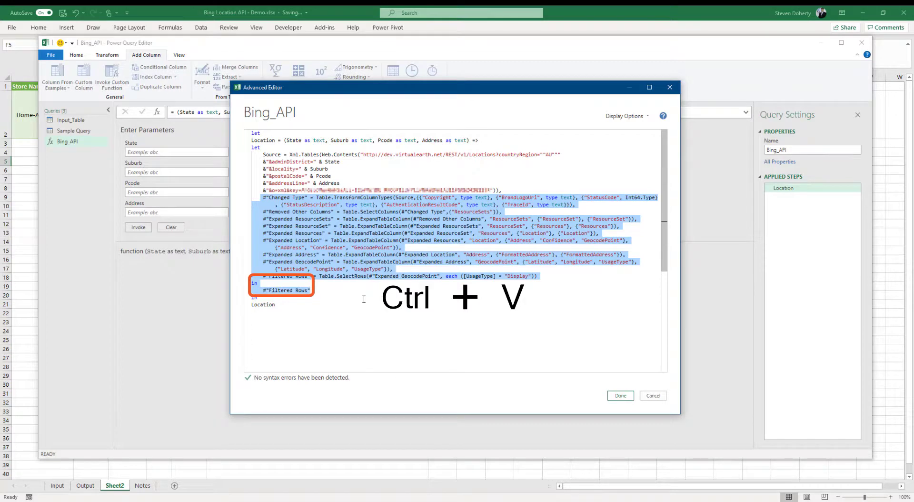
key("ctrl+v")
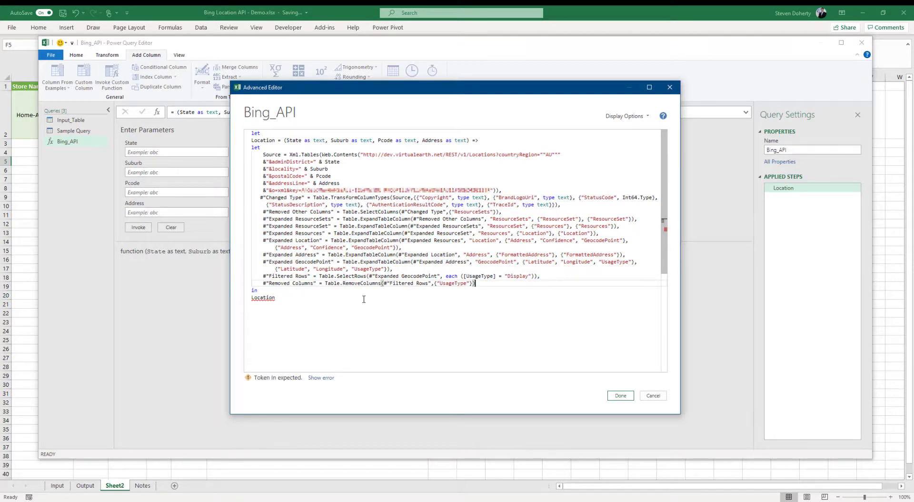
End the code with 'in #"Removed Columns"' and save the function
key("Return")
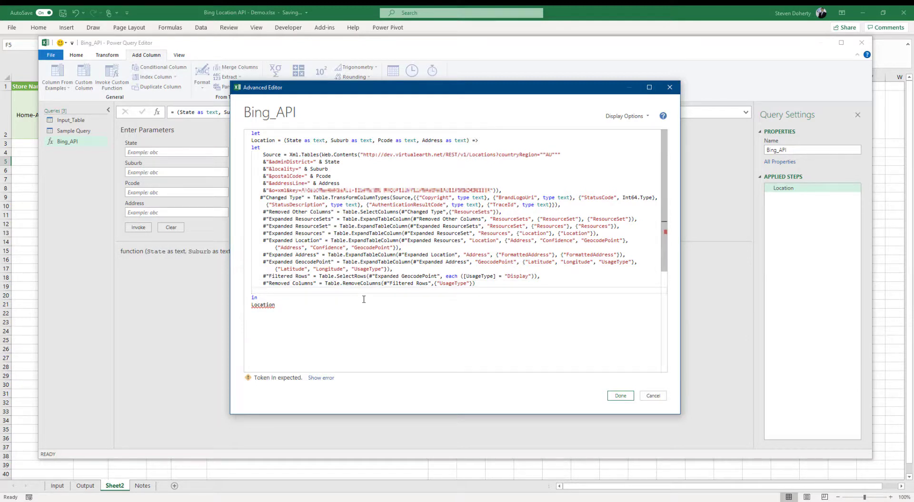
type("in")
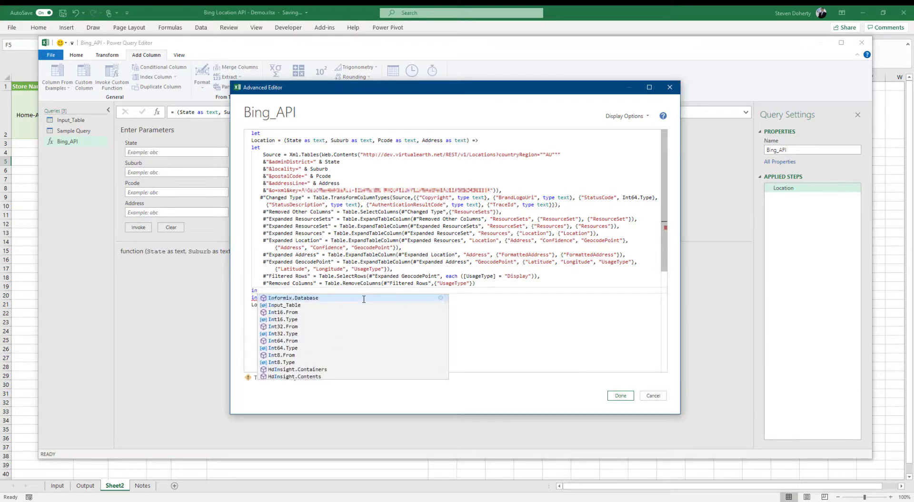
key("Escape")
key("Return")
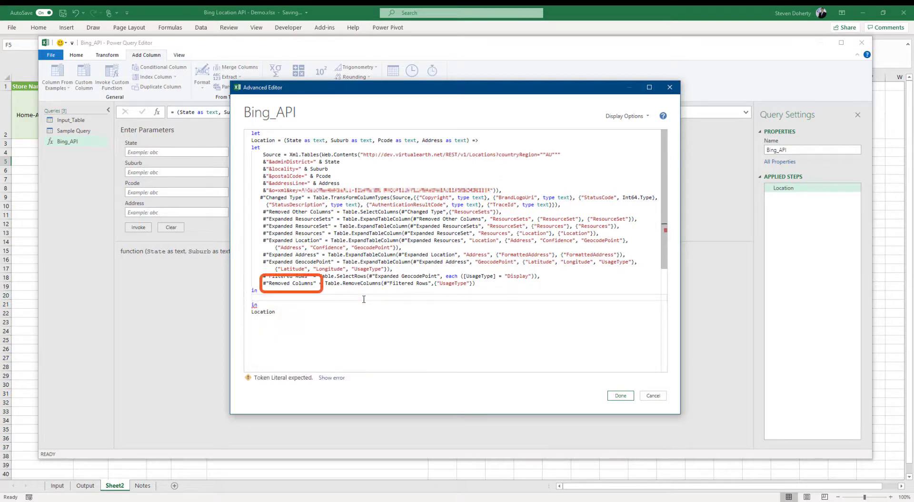
type("#\"Removed Columns\"")
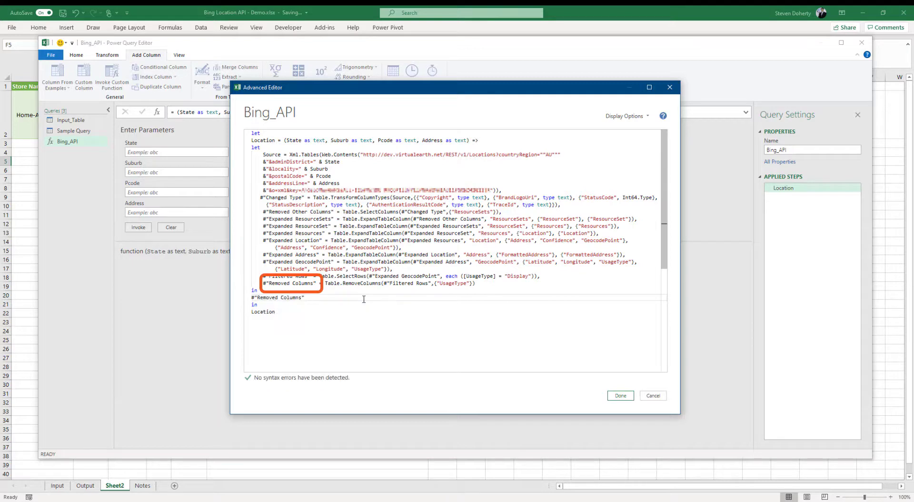
left_click(621, 395)
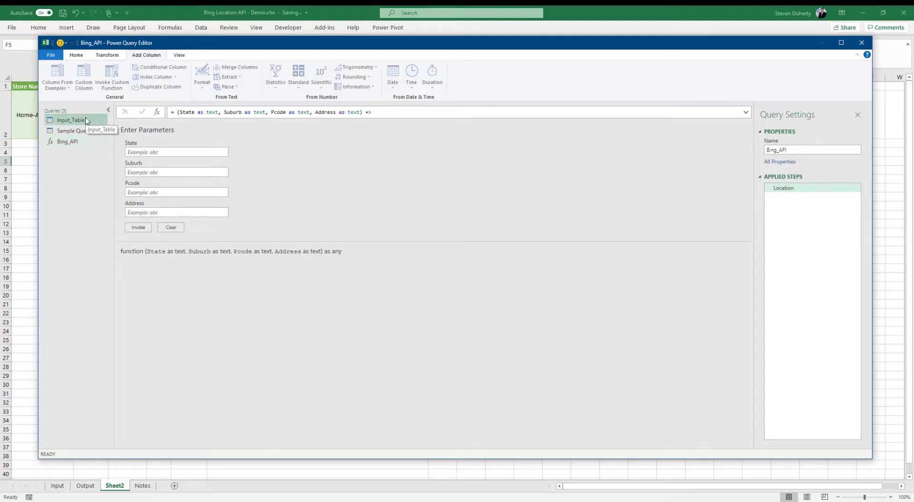
In Input_Table's Expanded Bing_API step, untick UsageType from the expanded columns
left_click(86, 119)
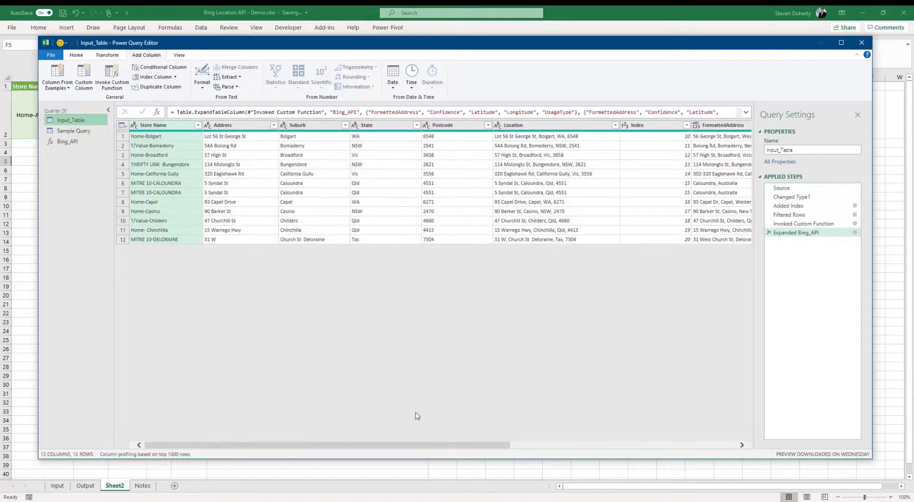
left_click_drag(456, 448, 763, 442)
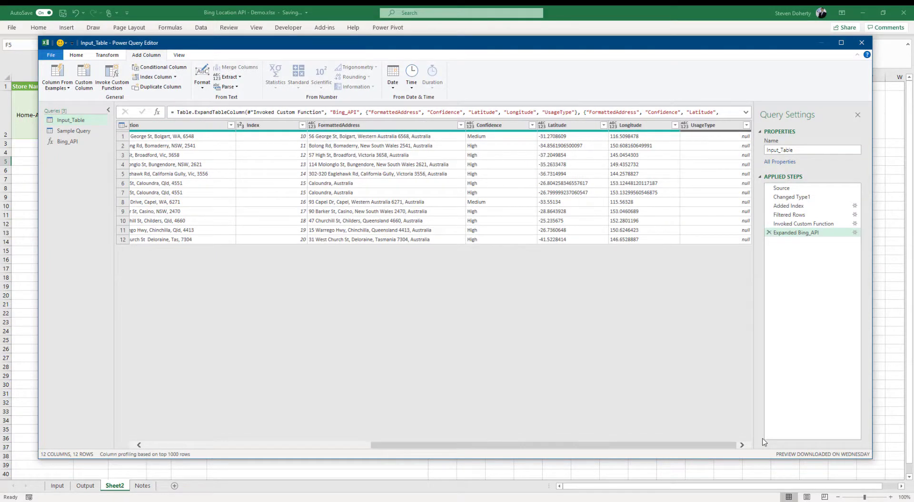
left_click(855, 233)
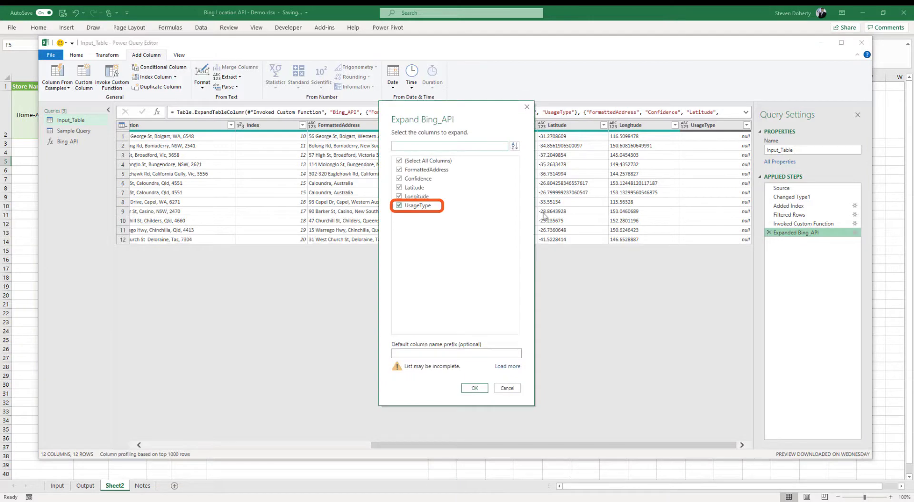
left_click(412, 207)
left_click(475, 388)
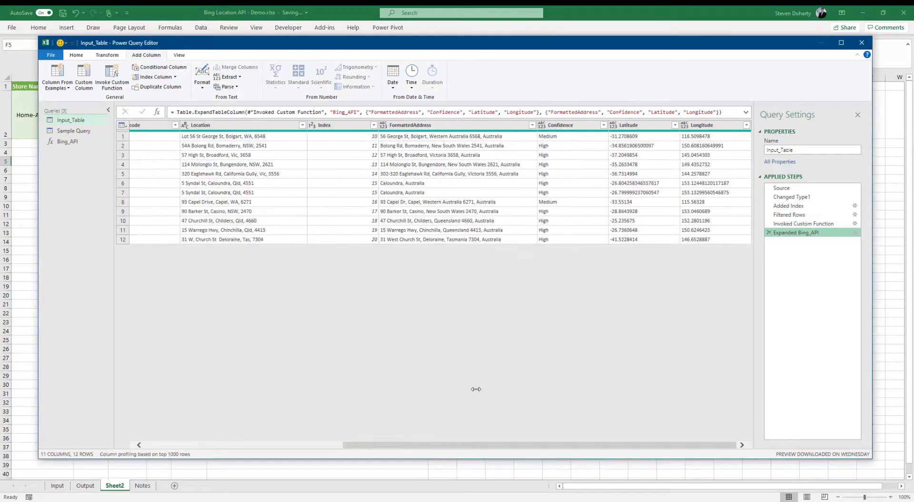
left_click(856, 233)
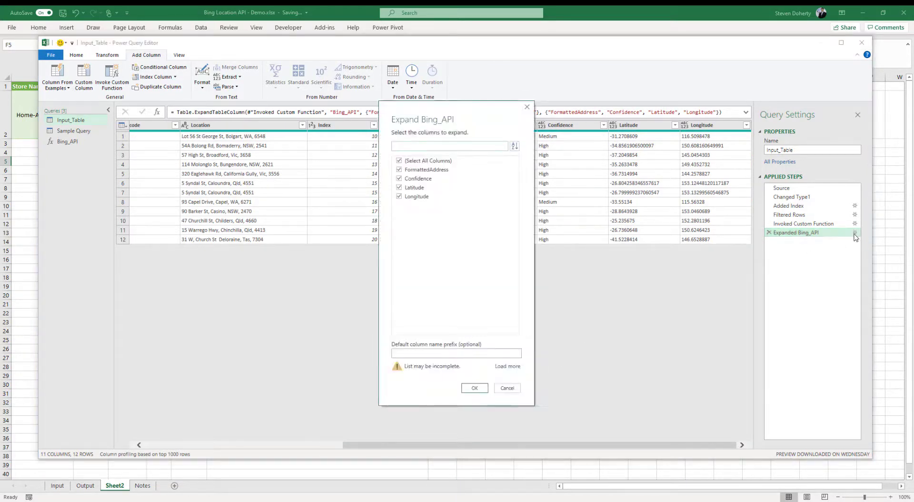
left_click(509, 388)
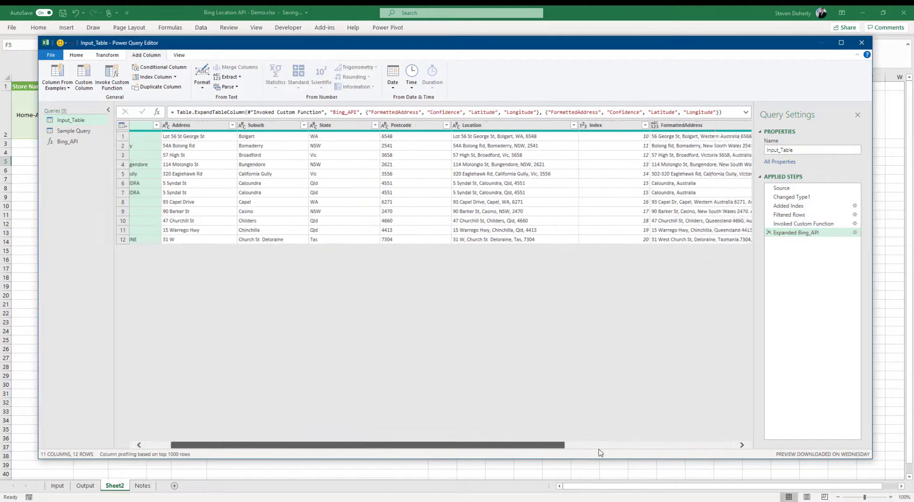
Delete the Added Index and Filtered Rows steps and check all 104 rows at Expanded Bing_API
left_click(790, 207)
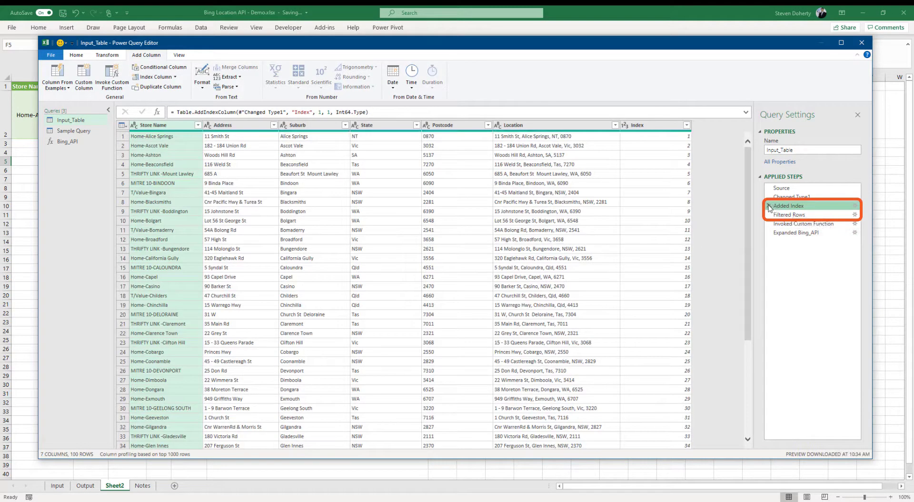
left_click(769, 208)
left_click(504, 280)
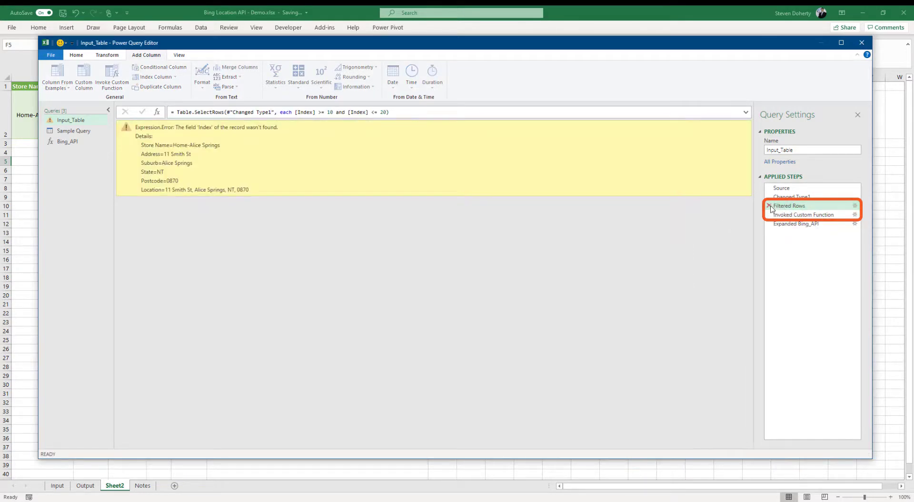
left_click(770, 208)
left_click(507, 277)
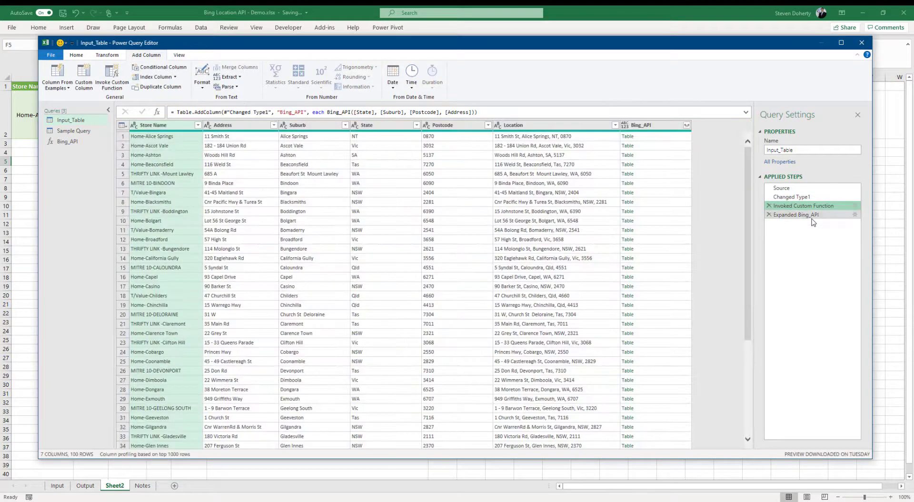
left_click(812, 217)
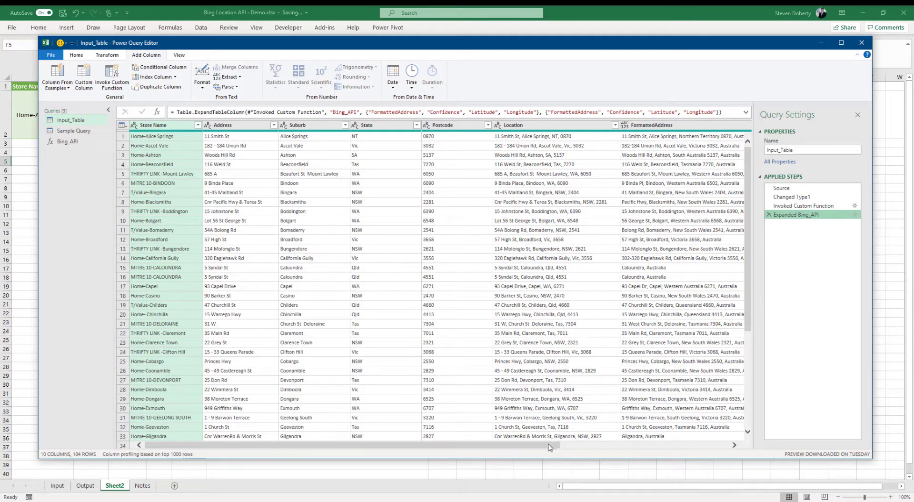
left_click_drag(550, 446, 764, 433)
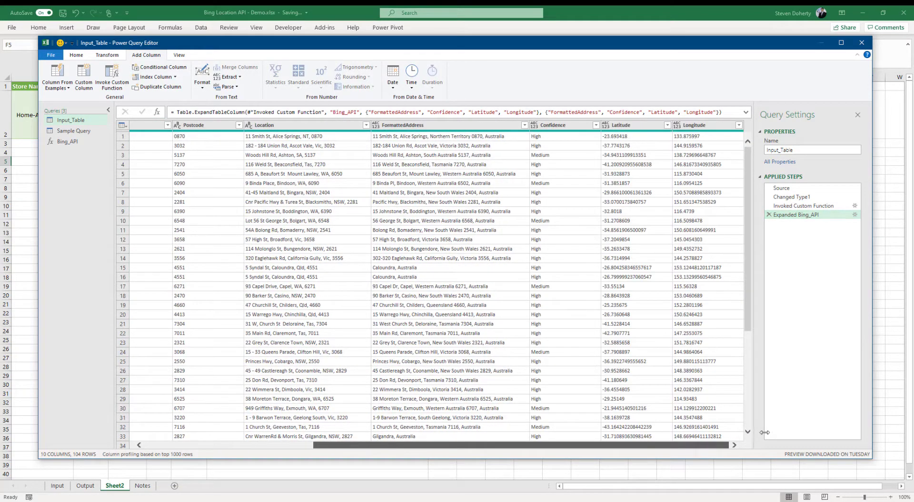
left_click_drag(749, 233, 737, 216)
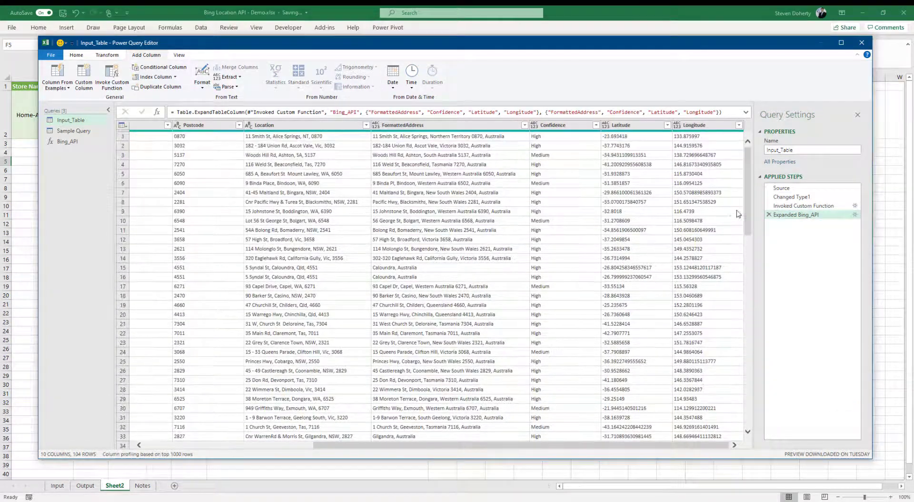
Close & Load Input_Table so the geocoded results appear on the Output sheet
left_click(76, 55)
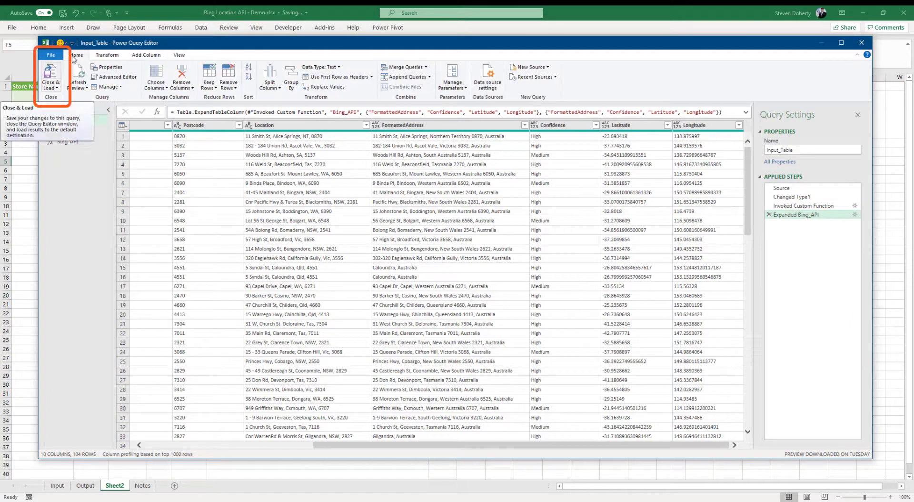
left_click(51, 72)
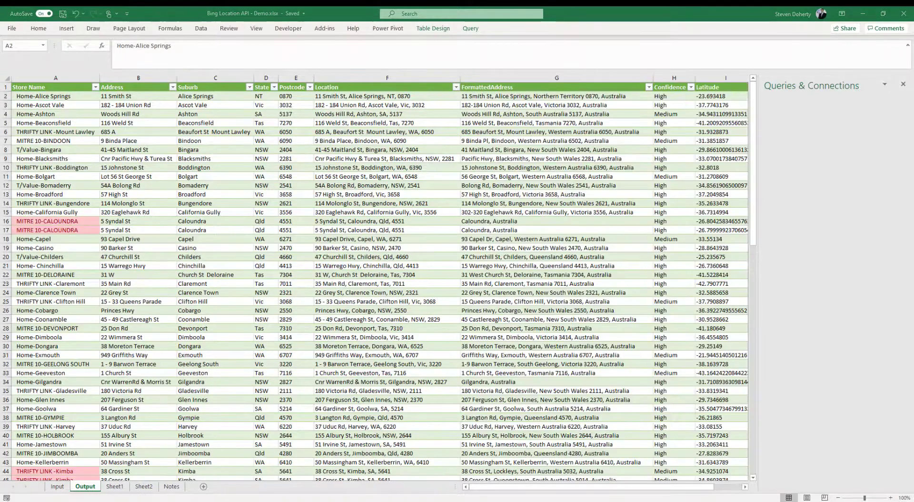
left_click(639, 493)
left_click_drag(670, 491, 597, 488)
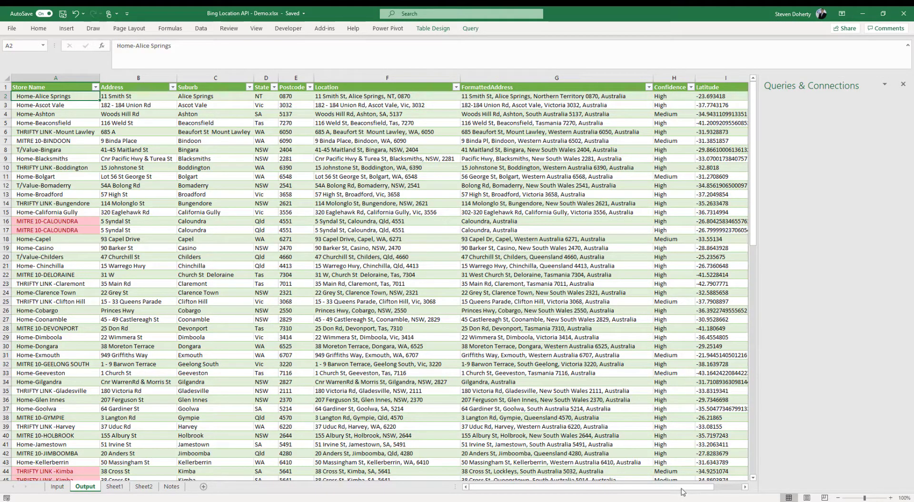
left_click_drag(682, 491, 722, 474)
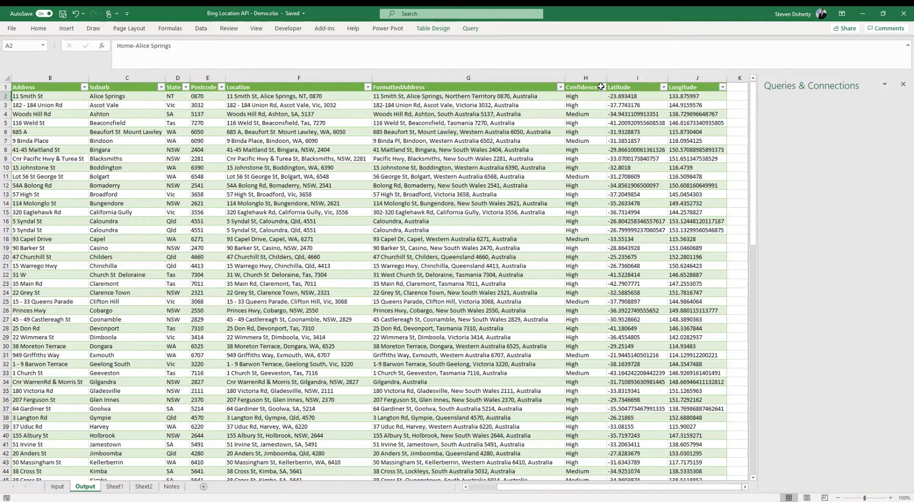
Filter Confidence to Low only, leaving the single Lennox Head store at 2 Byron St
left_click(602, 87)
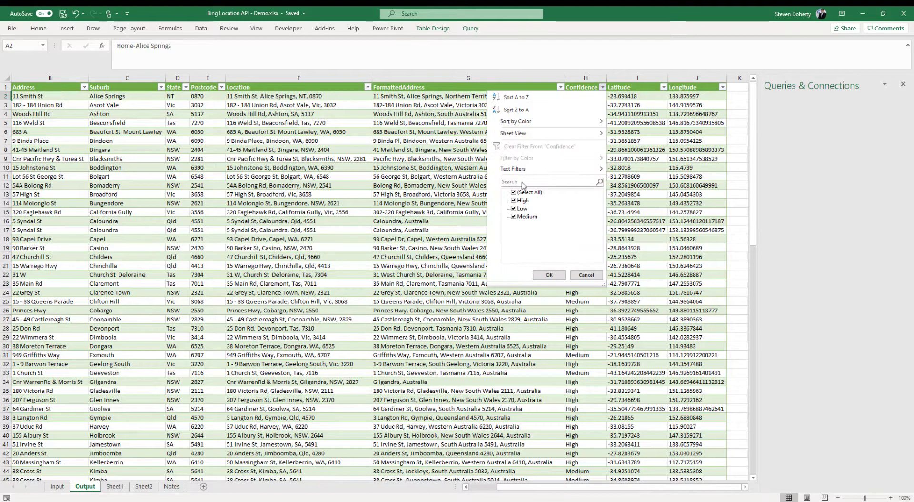
left_click(514, 192)
left_click(521, 208)
left_click(548, 273)
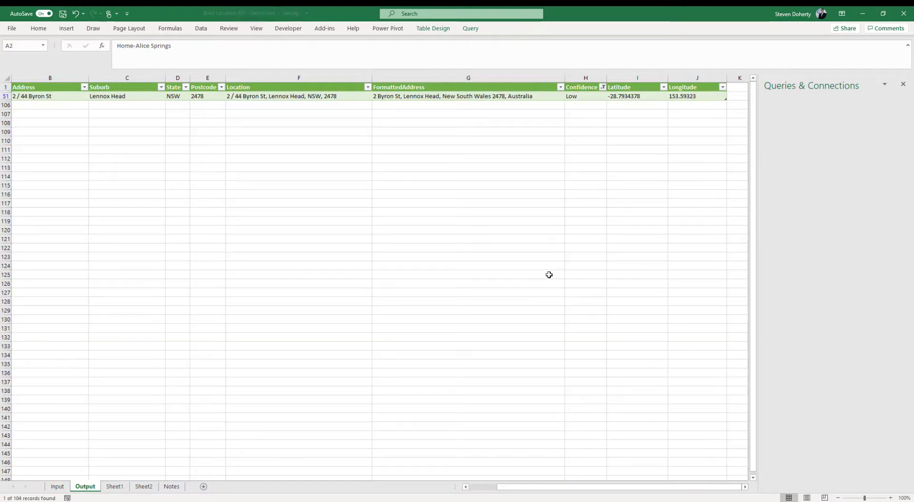
left_click_drag(613, 491, 512, 481)
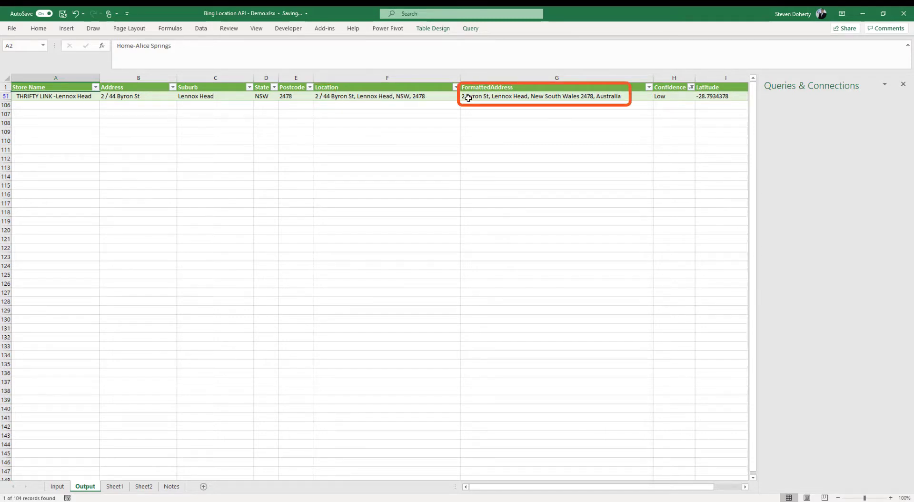
scroll(519, 96, "right", 1)
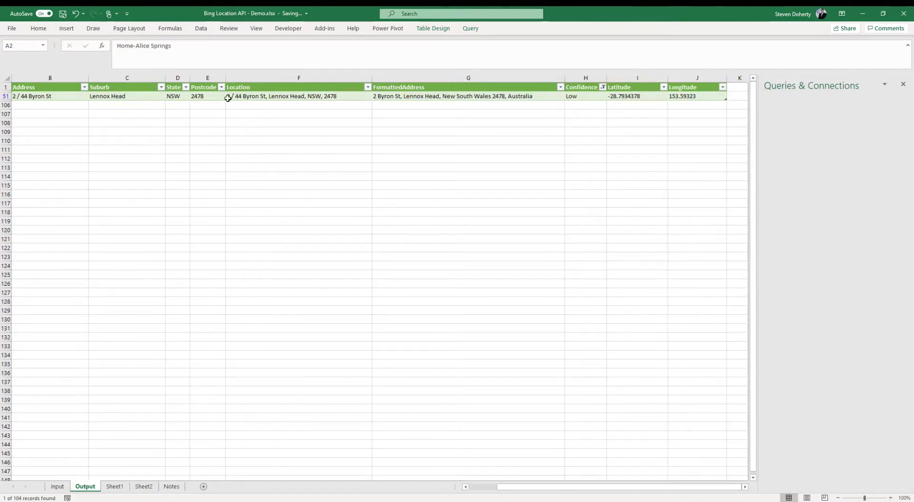
Clear the Confidence filter so all 104 records show again
left_click(602, 87)
left_click(519, 146)
left_click(85, 86)
mouse_move(81, 169)
key("Escape")
scroll(52, 91, "left", 1)
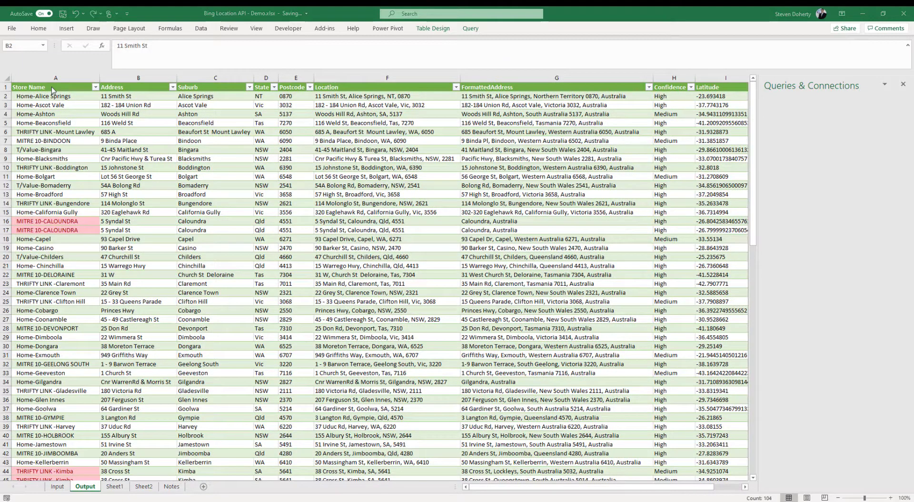
Select the Store Name column and check its duplicate-highlighting conditional formatting
left_click(51, 86)
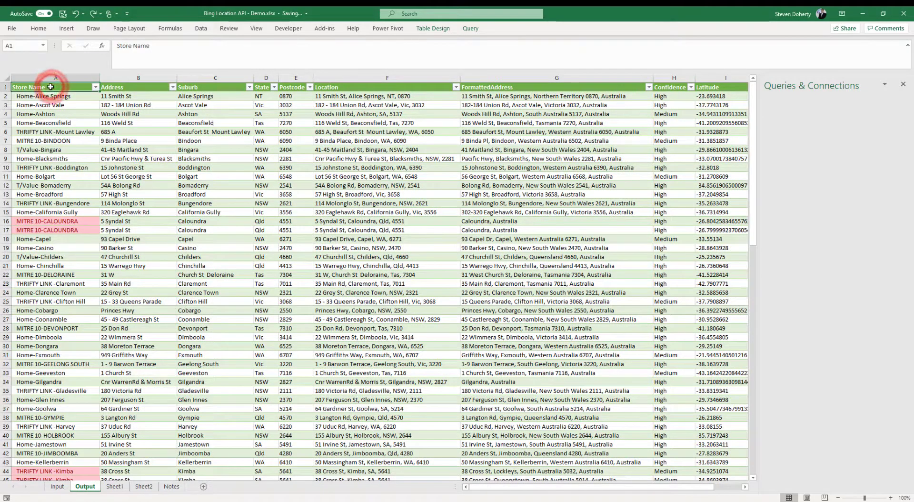
left_click(44, 84)
left_click(39, 29)
left_click(384, 51)
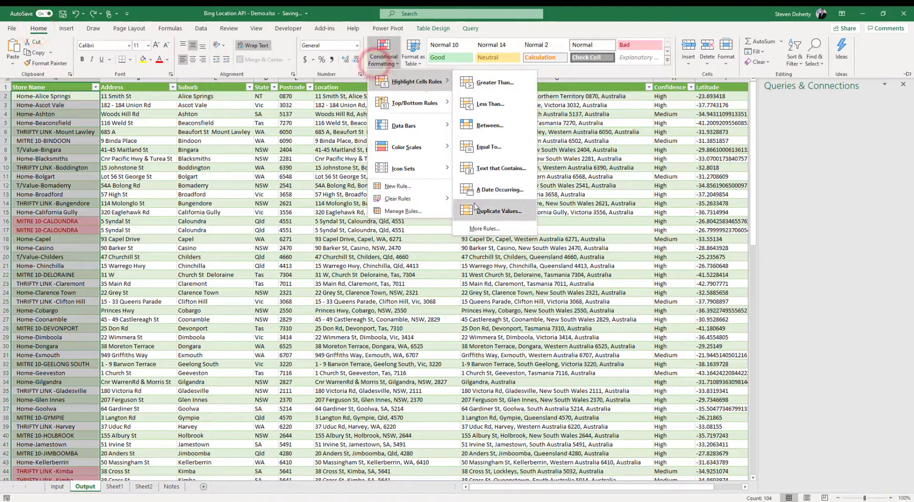
left_click(170, 14)
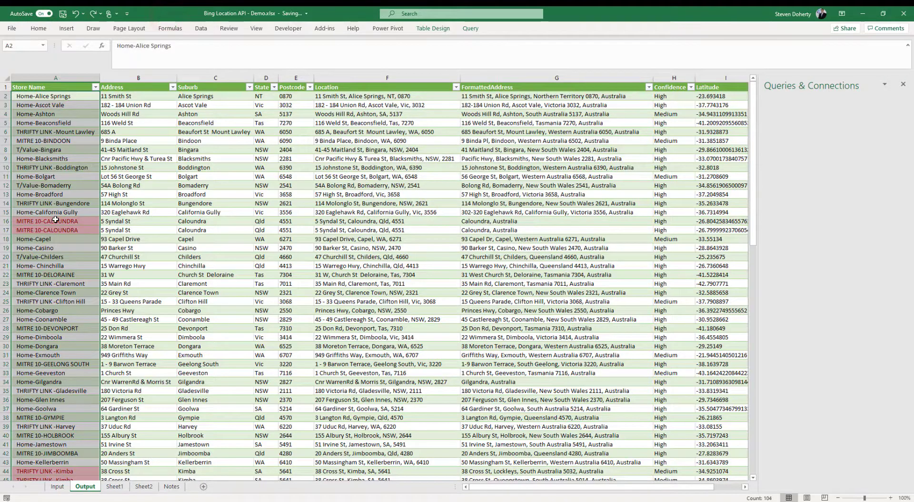
Filter Store Name by red fill colour to show the 8 duplicate stores
left_click(95, 87)
mouse_move(72, 157)
left_click(147, 170)
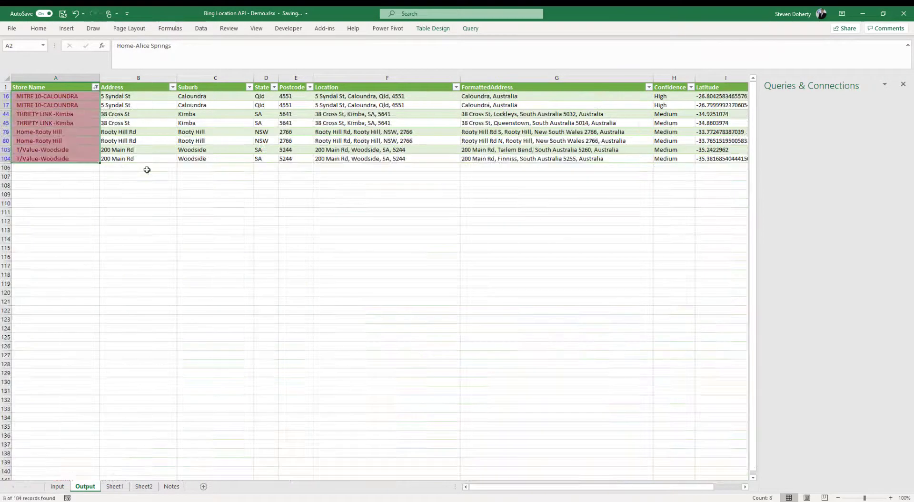
left_click(79, 96)
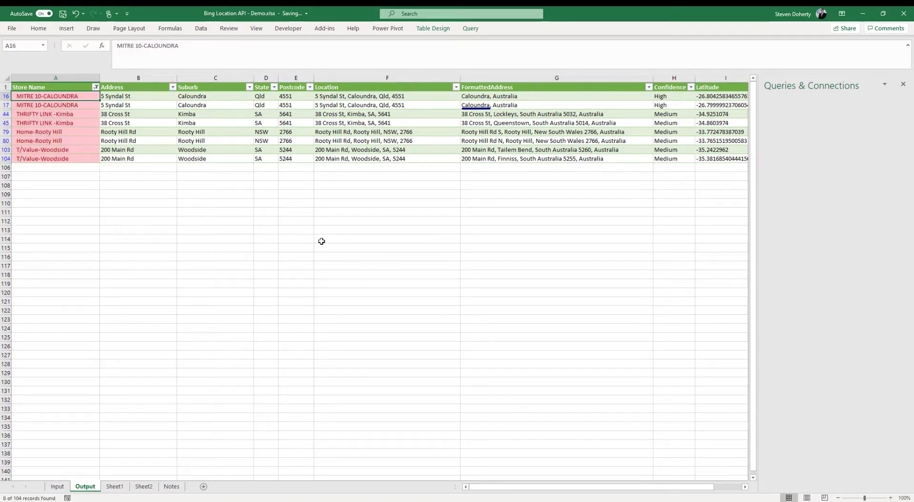